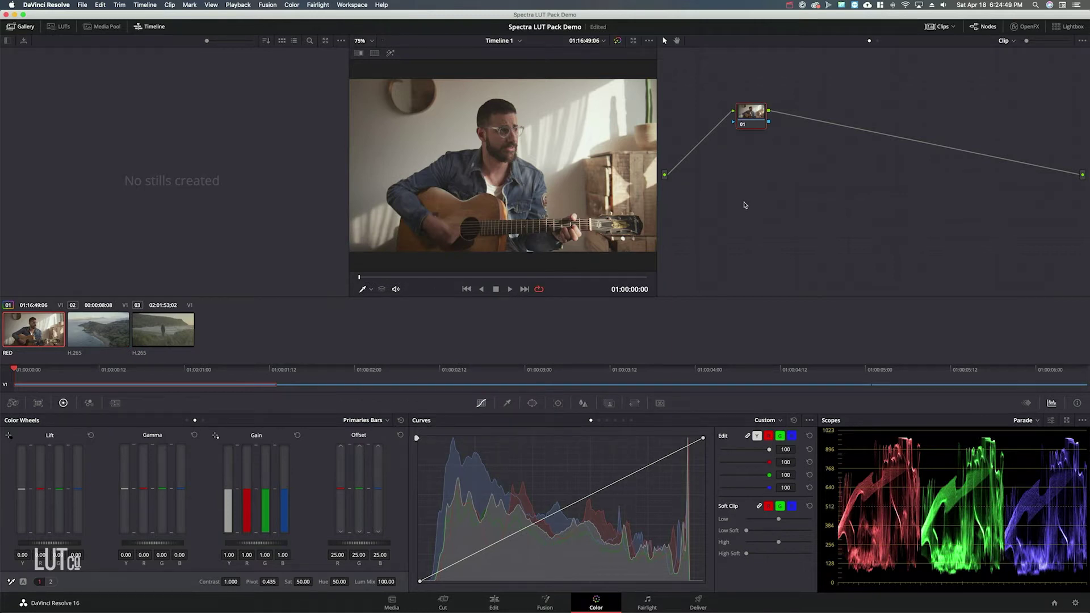
Show the Lookup Tables options in Project Settings' Color Management and open Resolve's LUT folder in Finder.
{"action": "left_click", "coordinate": [47, 5]}
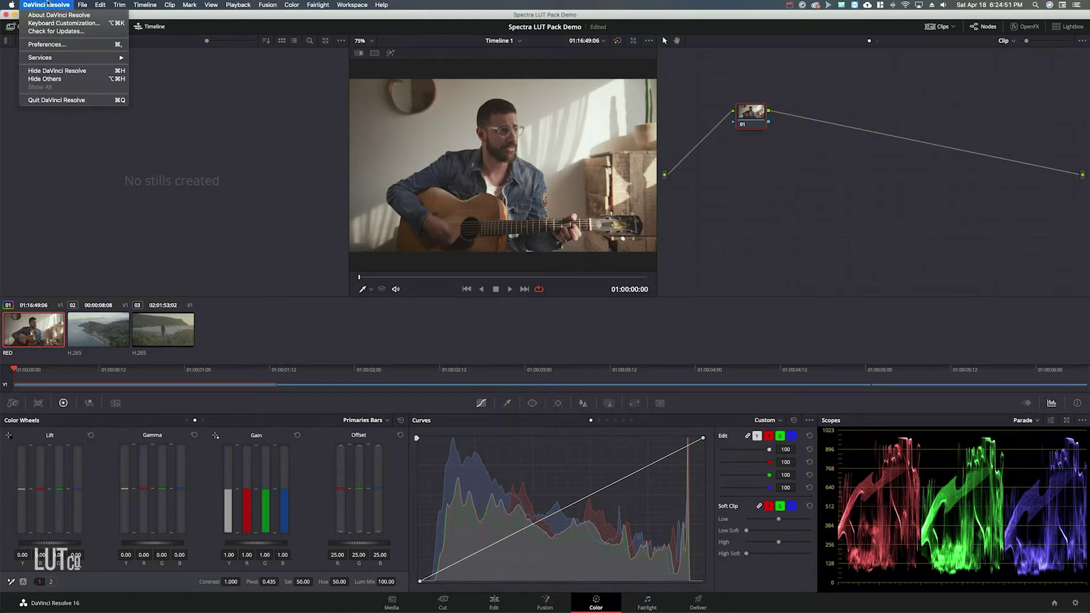
{"action": "mouse_move", "coordinate": [84, 5]}
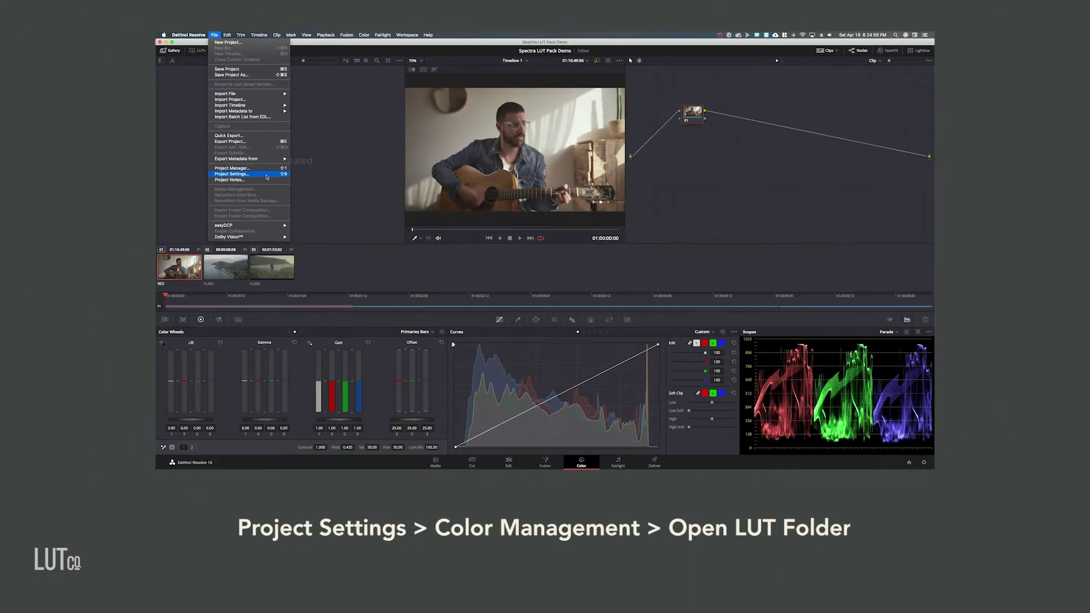
{"action": "left_click", "coordinate": [266, 175]}
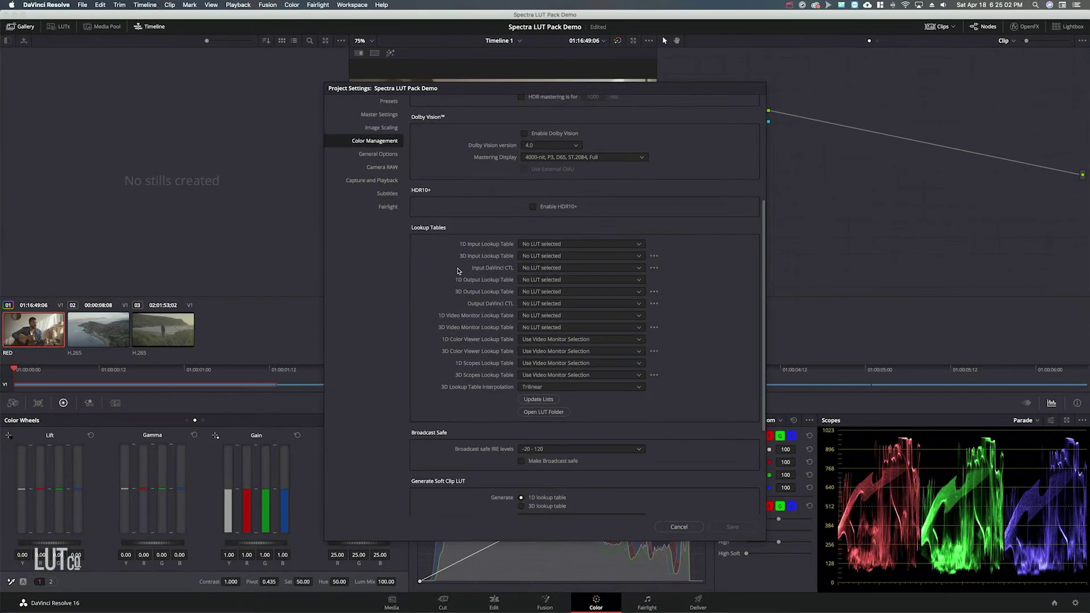
{"action": "scroll", "coordinate": [483, 225], "scroll_direction": "up", "scroll_amount": 5}
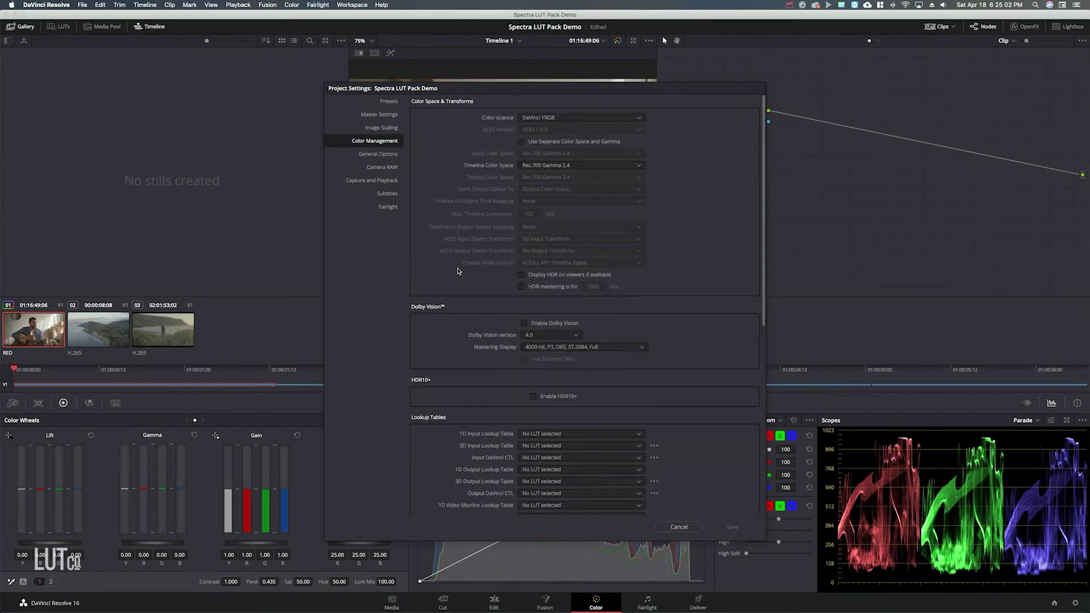
{"action": "scroll", "coordinate": [483, 225], "scroll_direction": "down", "scroll_amount": 3}
{"action": "scroll", "coordinate": [458, 271], "scroll_direction": "down", "scroll_amount": 5}
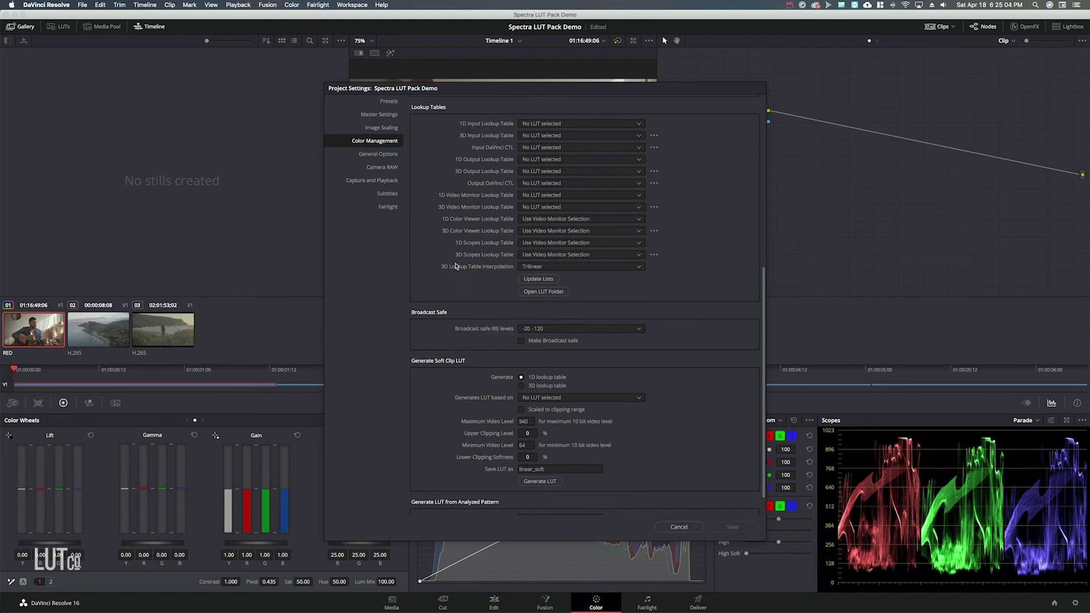
{"action": "scroll", "coordinate": [458, 164], "scroll_direction": "up", "scroll_amount": 2}
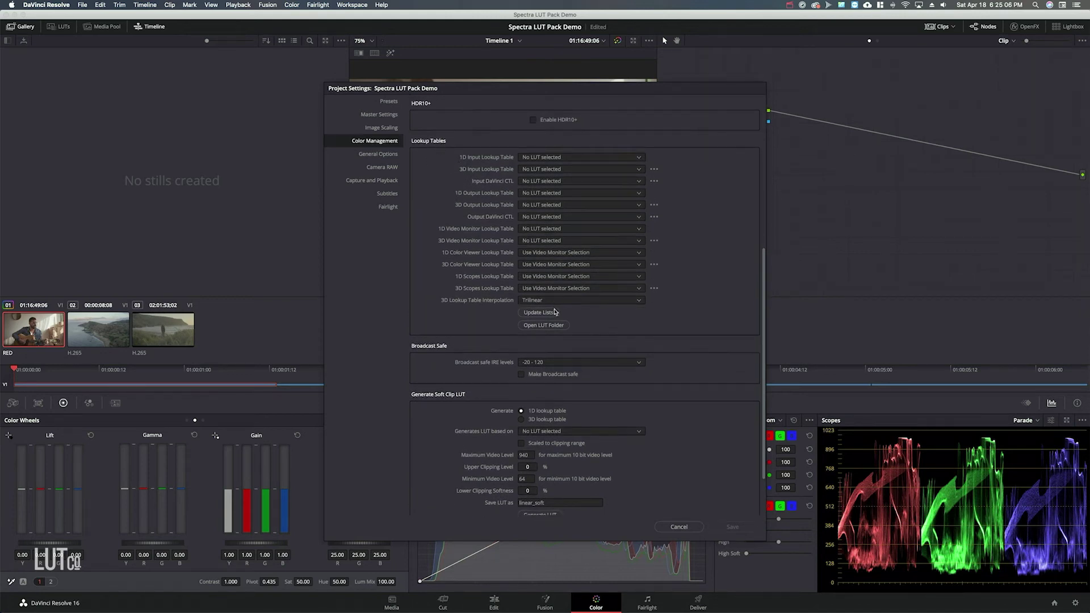
{"action": "left_click", "coordinate": [546, 327]}
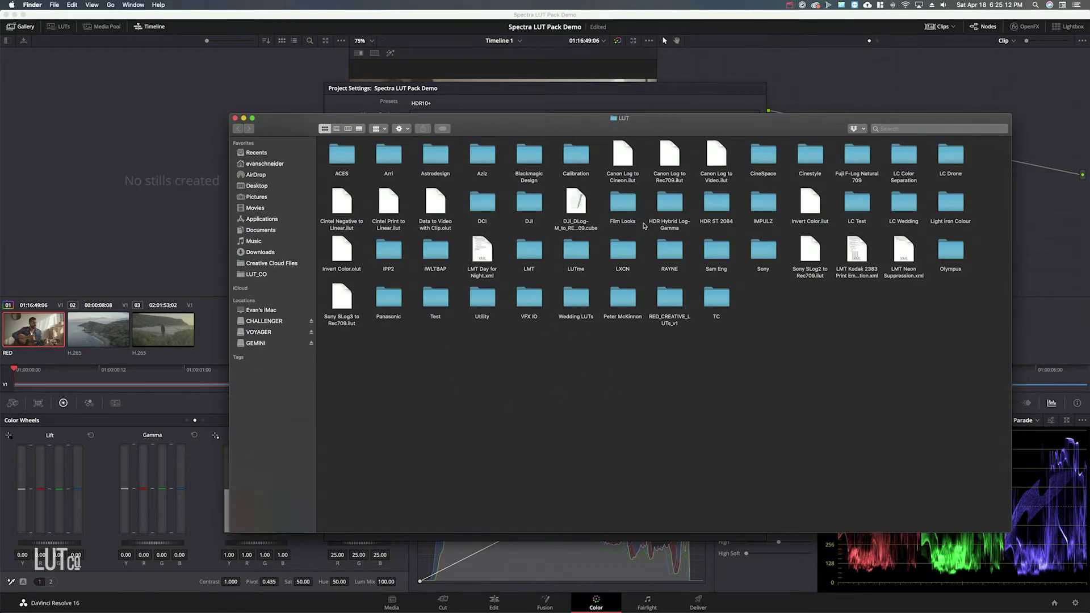
Copy the LC Spectra folder from the LUT pack into Resolve's LUT folder.
{"action": "left_click_drag", "start_coordinate": [680, 125], "coordinate": [725, 166]}
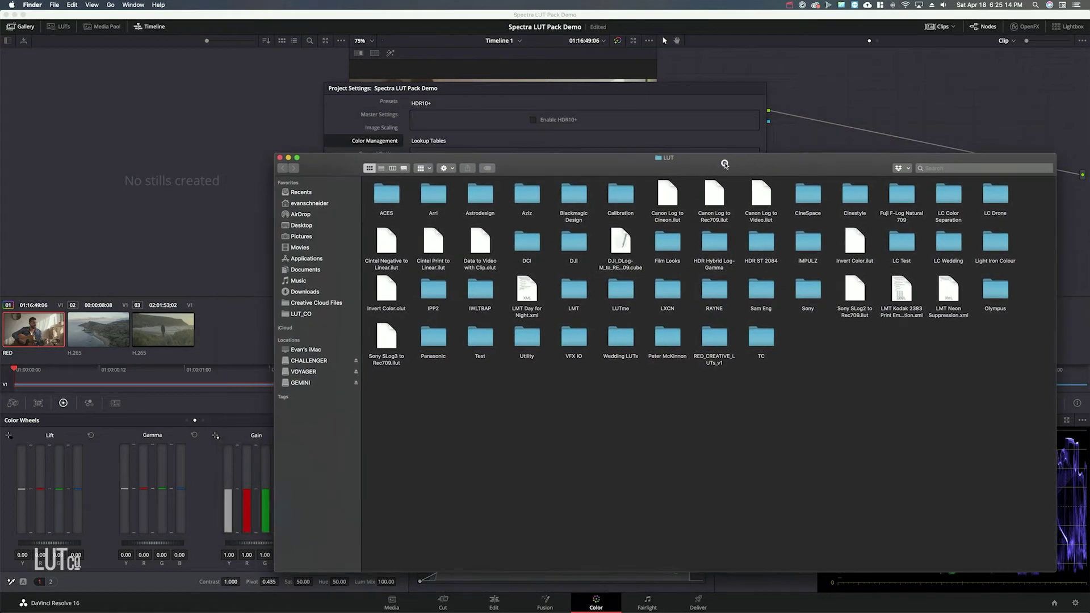
{"action": "key", "text": "super+grave"}
{"action": "left_click_drag", "start_coordinate": [399, 271], "coordinate": [214, 248]}
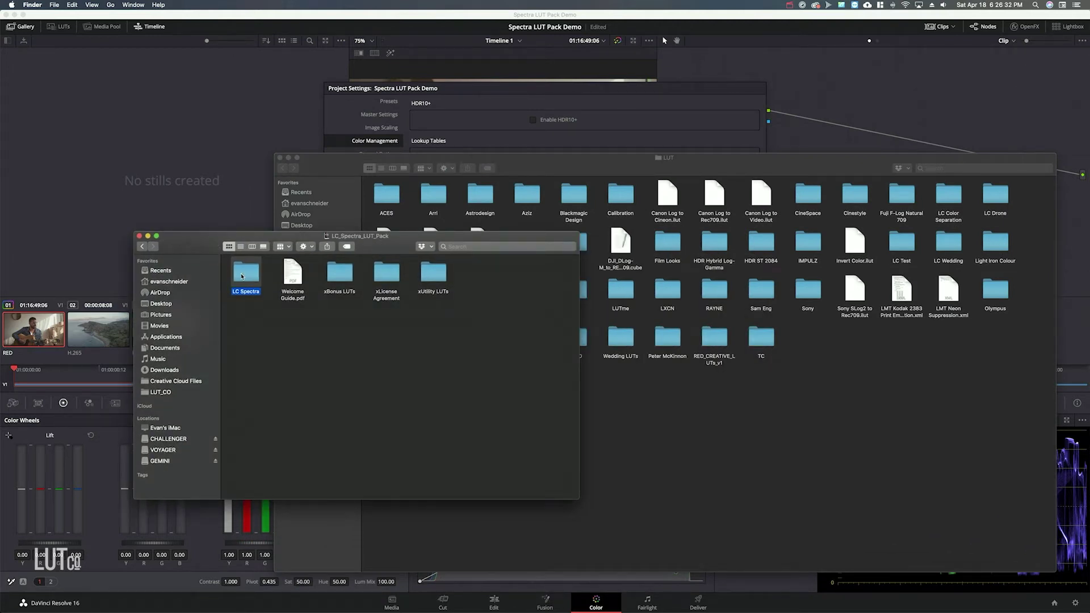
{"action": "key", "text": "super+c"}
{"action": "left_click", "coordinate": [698, 406]}
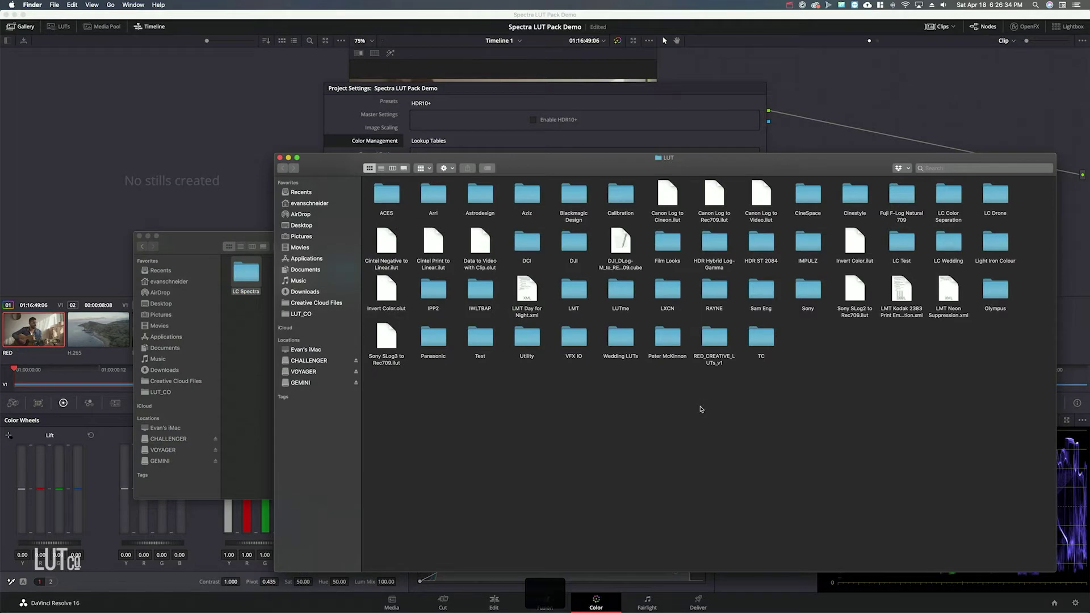
{"action": "key", "text": "super+v"}
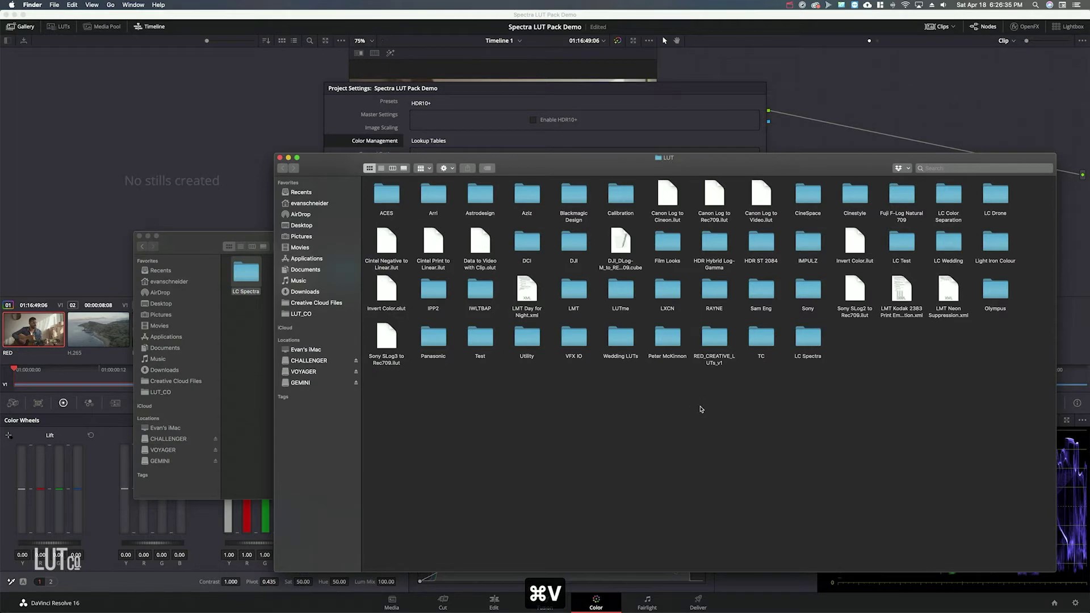
Copy all the xBonus LUTs .cube files into the new LC Spectra folder.
{"action": "double_click", "coordinate": [808, 339]}
{"action": "left_click", "coordinate": [227, 349]}
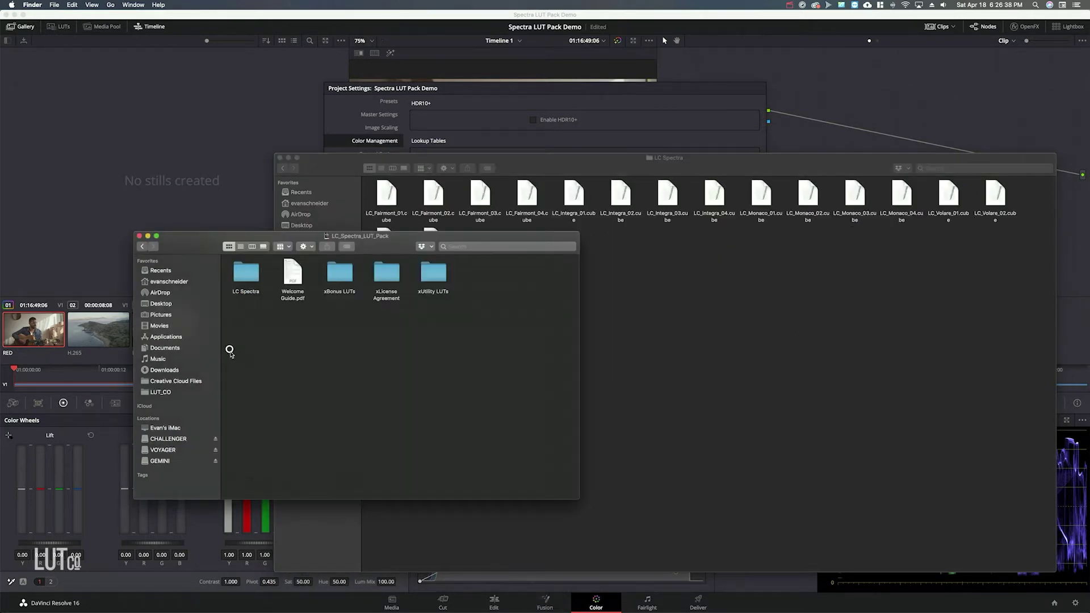
{"action": "double_click", "coordinate": [339, 277]}
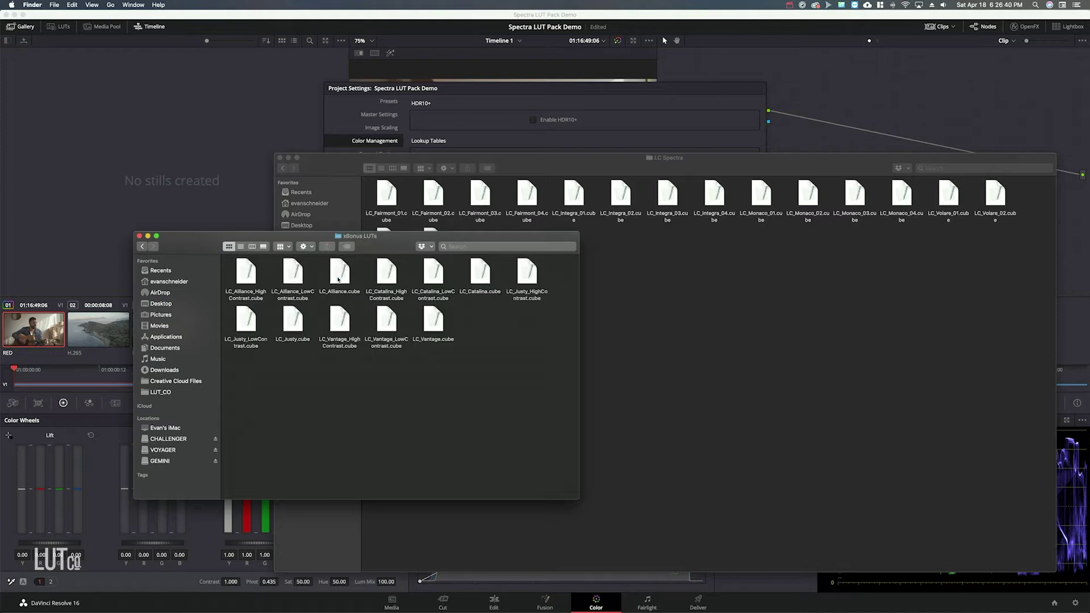
{"action": "key", "text": "super+a"}
{"action": "key", "text": "super+c"}
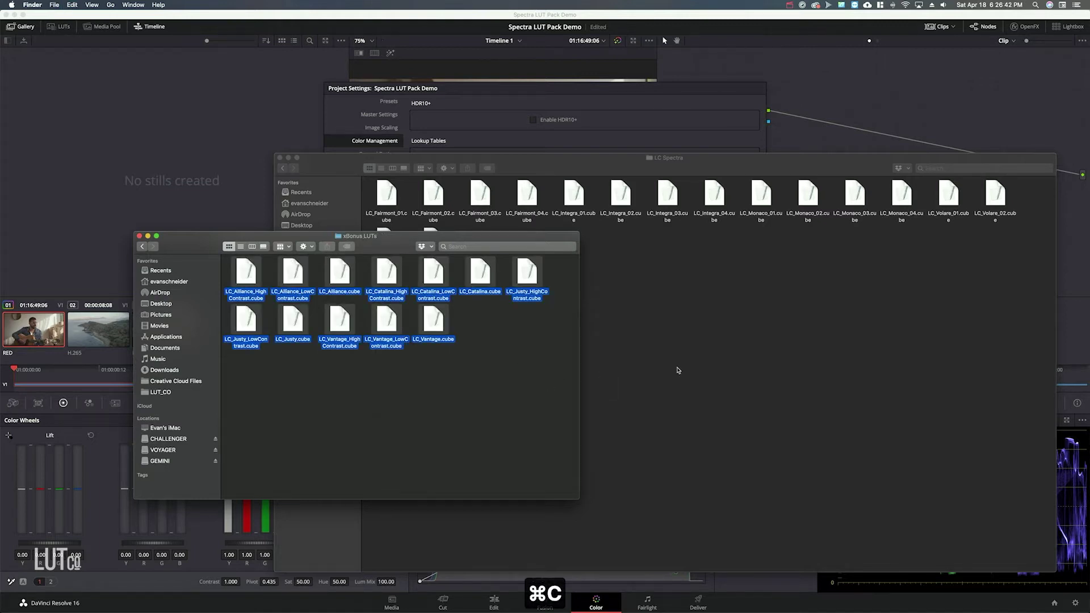
{"action": "left_click", "coordinate": [678, 369]}
{"action": "key", "text": "super+v"}
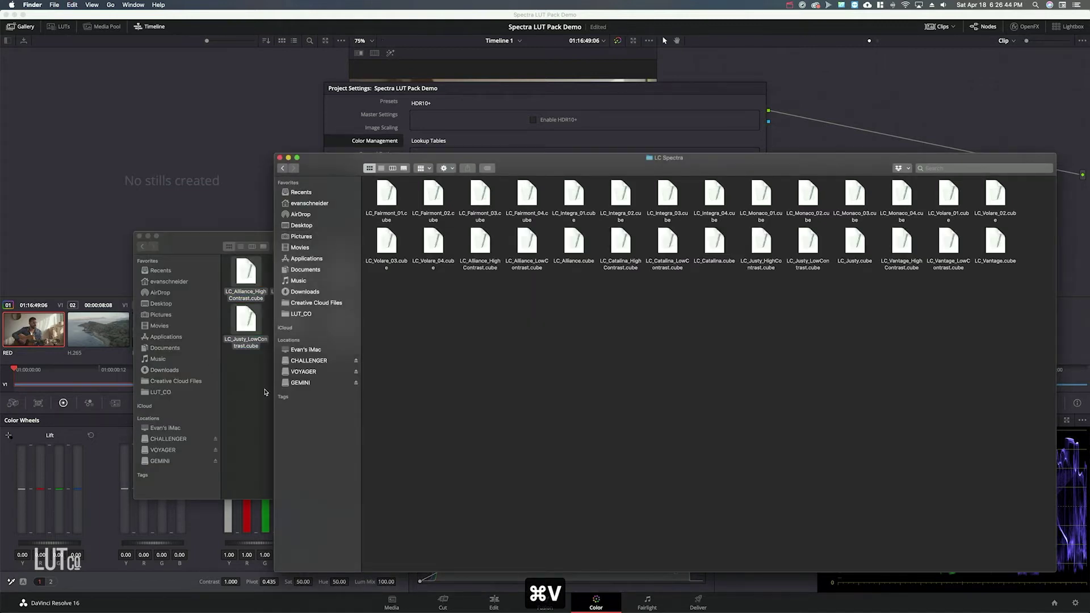
{"action": "left_click", "coordinate": [264, 390]}
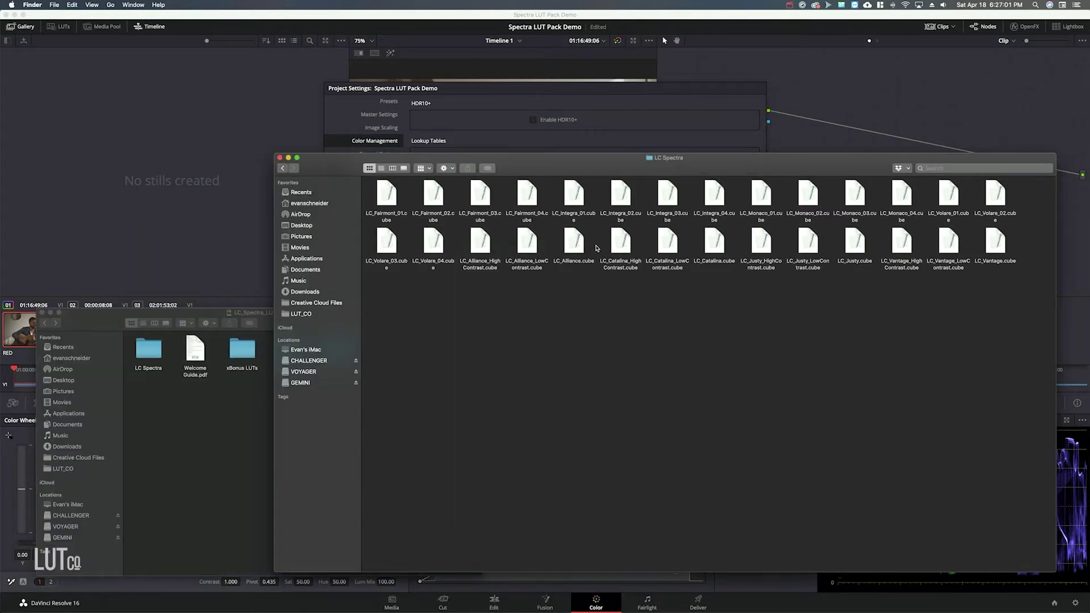
Refresh Resolve's LUT list and save the project settings.
{"action": "left_click", "coordinate": [607, 117]}
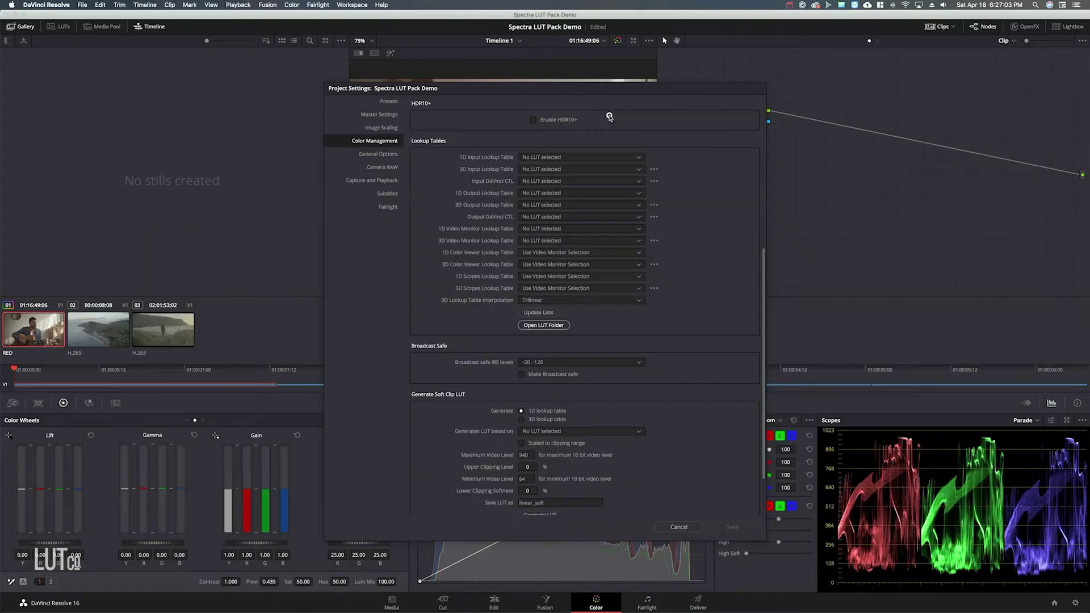
{"action": "left_click", "coordinate": [549, 314]}
{"action": "left_click", "coordinate": [726, 526]}
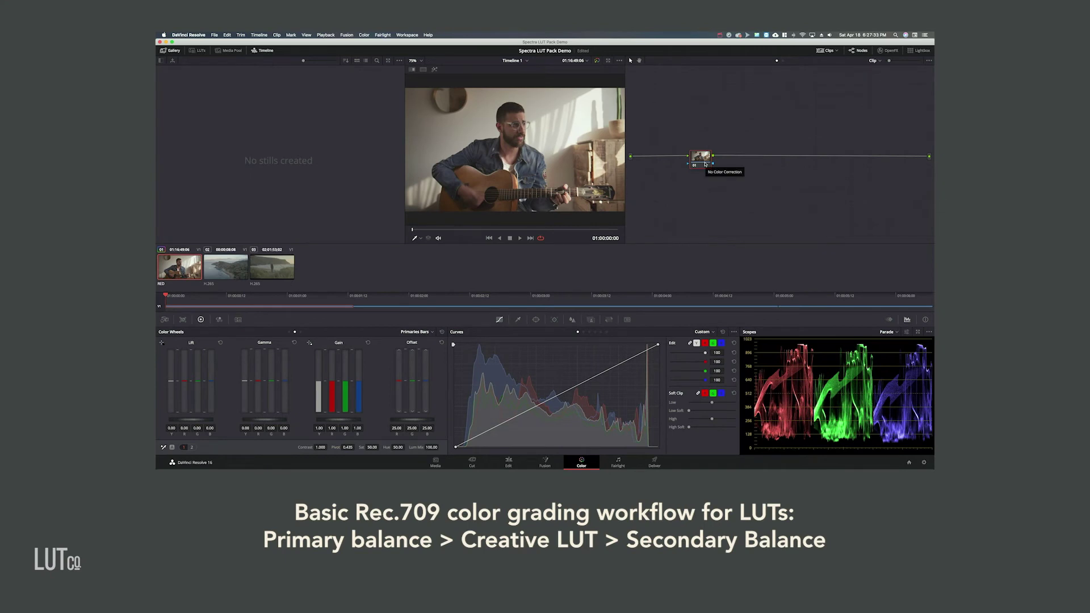
Label node 01 'Primary' and add a serial node 02 labeled 'LUT'.
{"action": "right_click", "coordinate": [705, 161]}
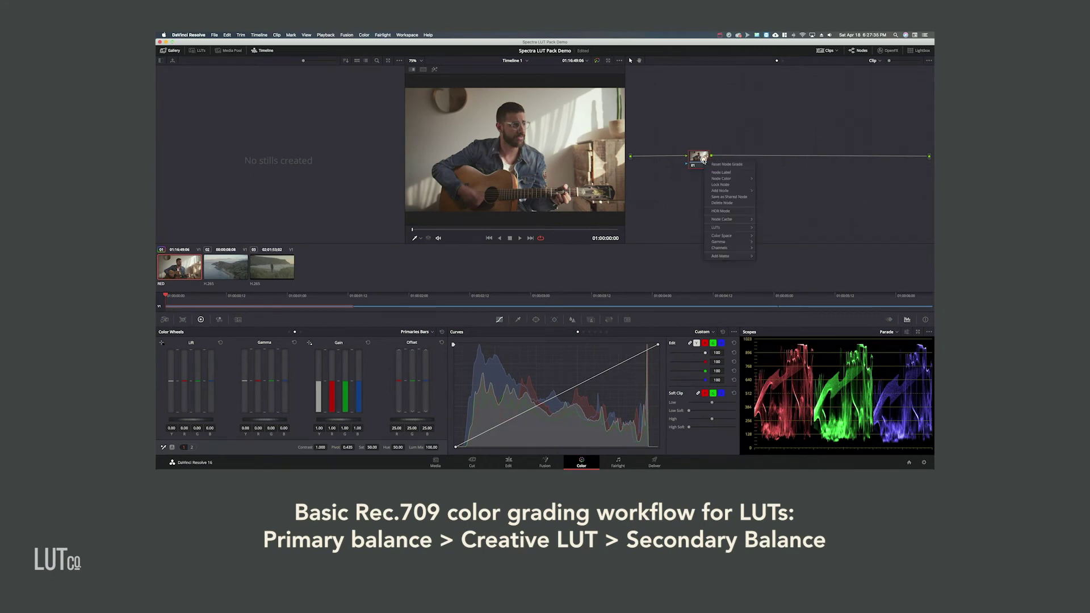
{"action": "left_click", "coordinate": [717, 171]}
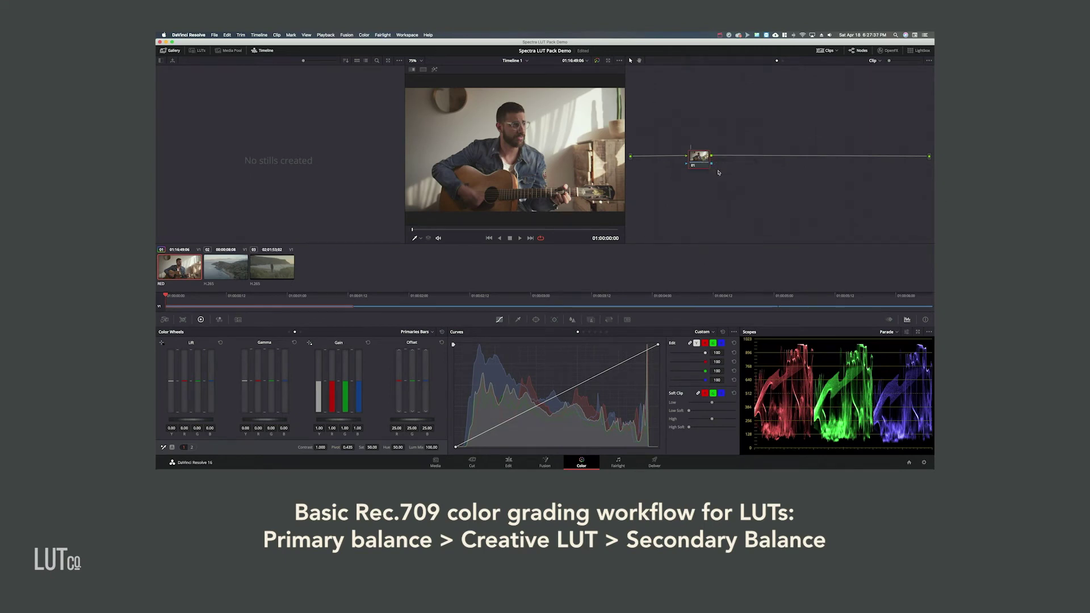
{"action": "type", "text": "Primary"}
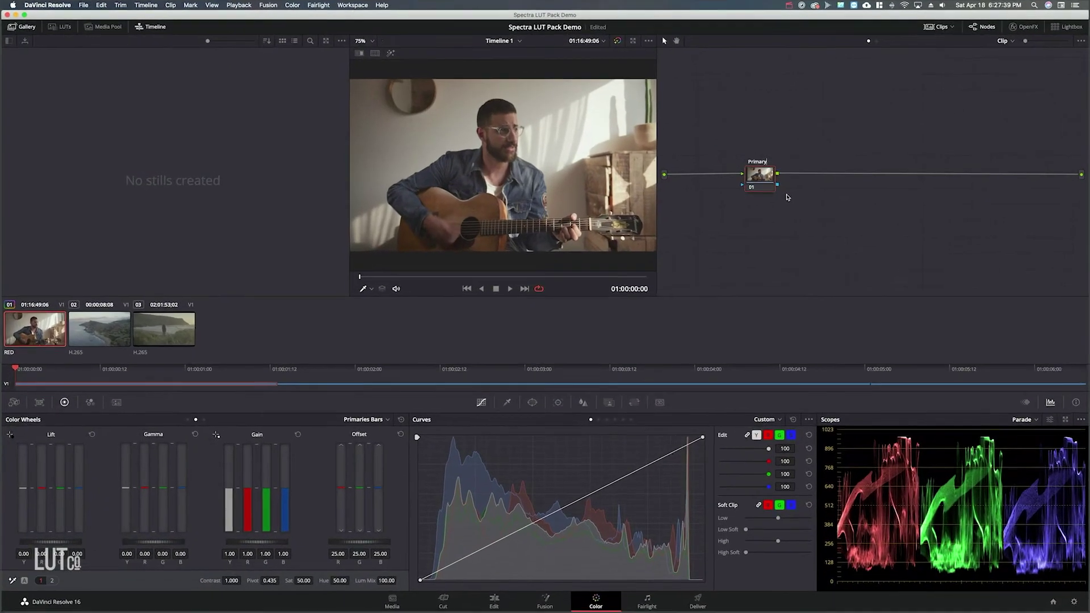
{"action": "key", "text": "alt+s"}
{"action": "right_click", "coordinate": [807, 179]}
{"action": "left_click", "coordinate": [828, 197]}
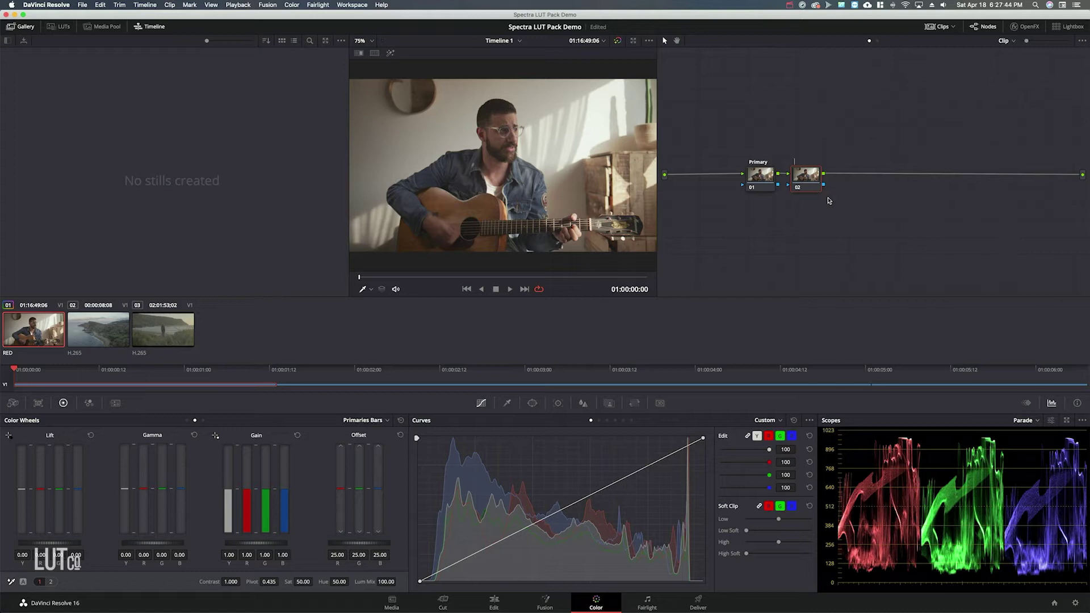
{"action": "key", "text": "Return"}
Add a third serial node labeled 'Secondary', then select the LUT node.
{"action": "key", "text": "alt+s"}
{"action": "right_click", "coordinate": [850, 180]}
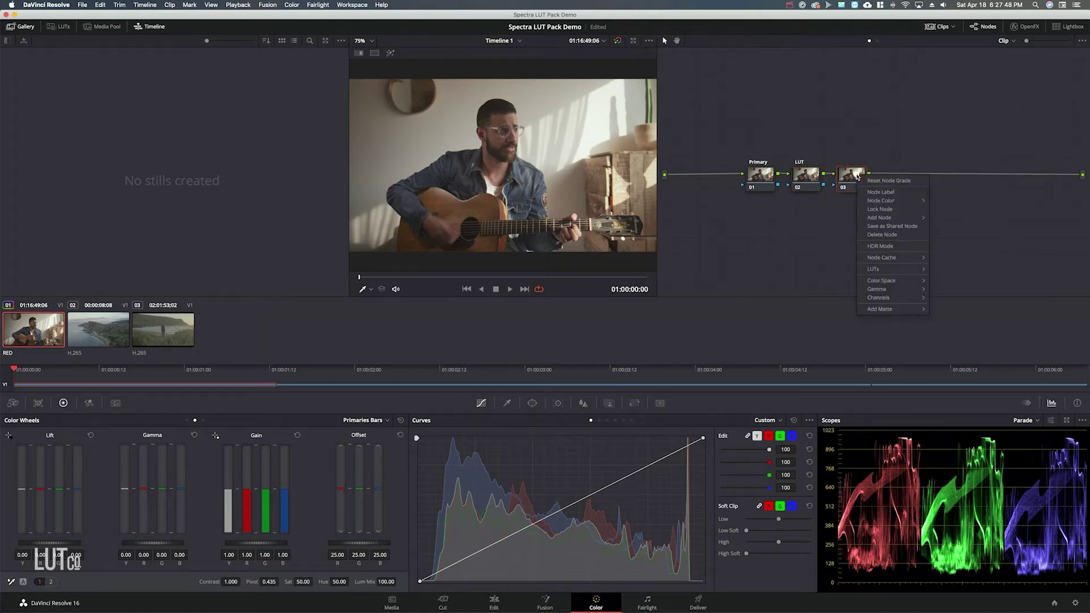
{"action": "left_click", "coordinate": [884, 193]}
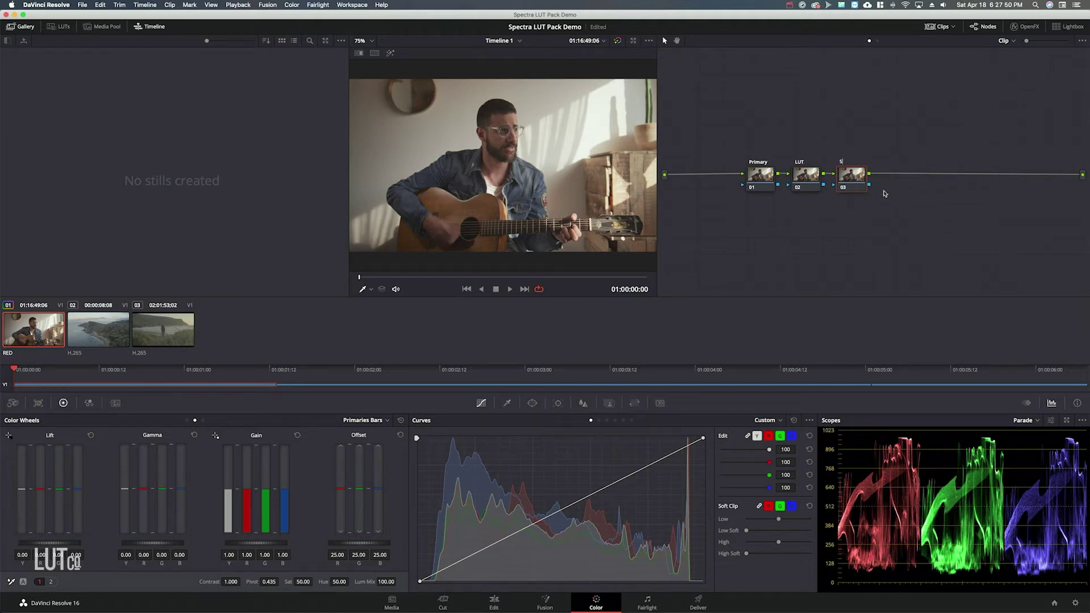
{"action": "type", "text": "Secondary"}
{"action": "key", "text": "Return"}
{"action": "left_click", "coordinate": [806, 180]}
{"action": "right_click", "coordinate": [809, 179]}
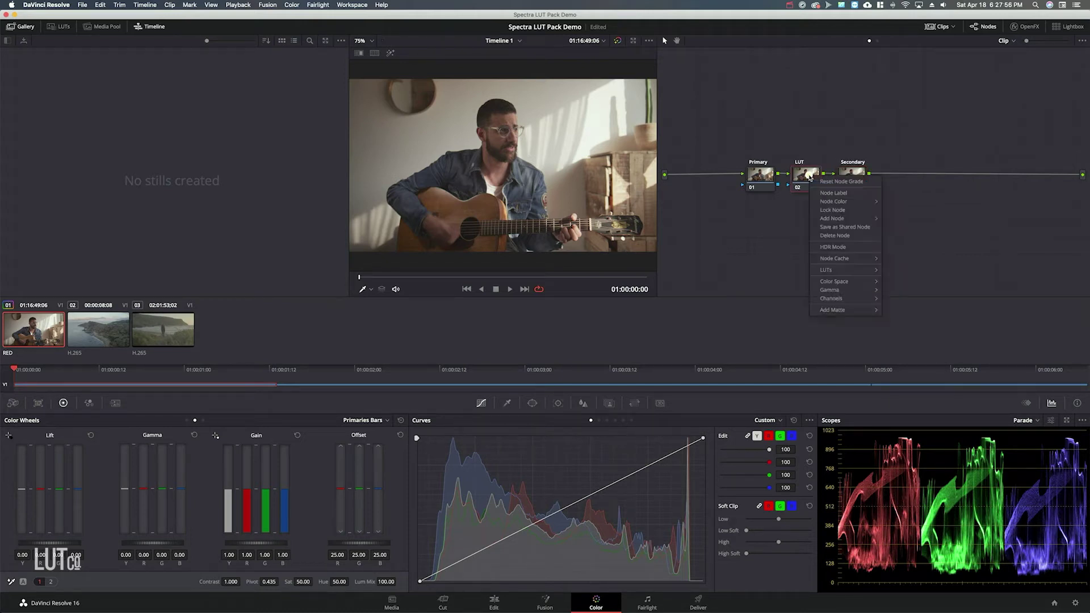
{"action": "mouse_move", "coordinate": [863, 273]}
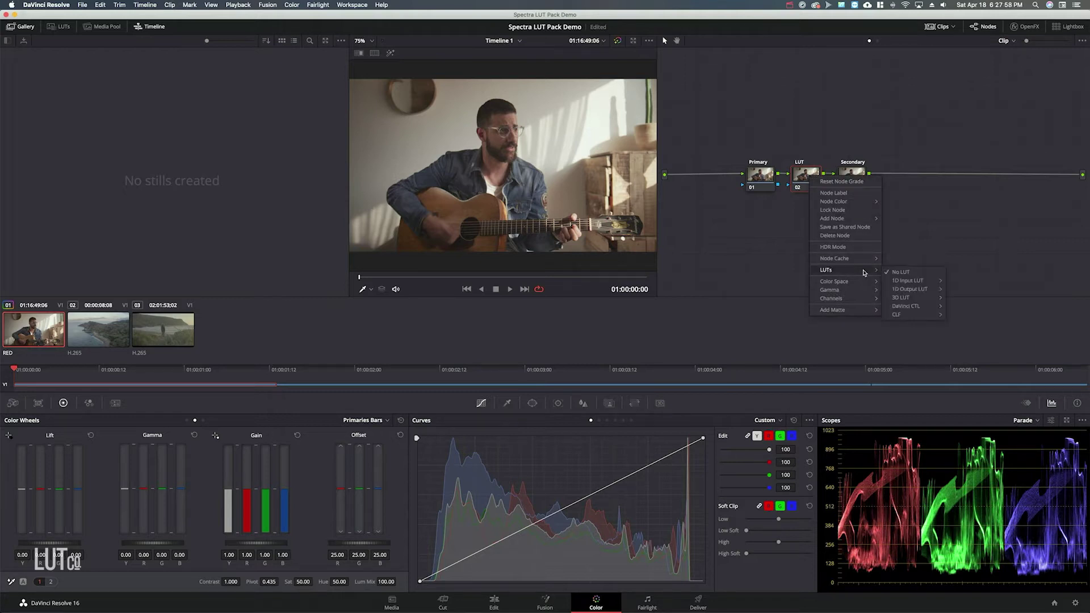
{"action": "mouse_move", "coordinate": [923, 302]}
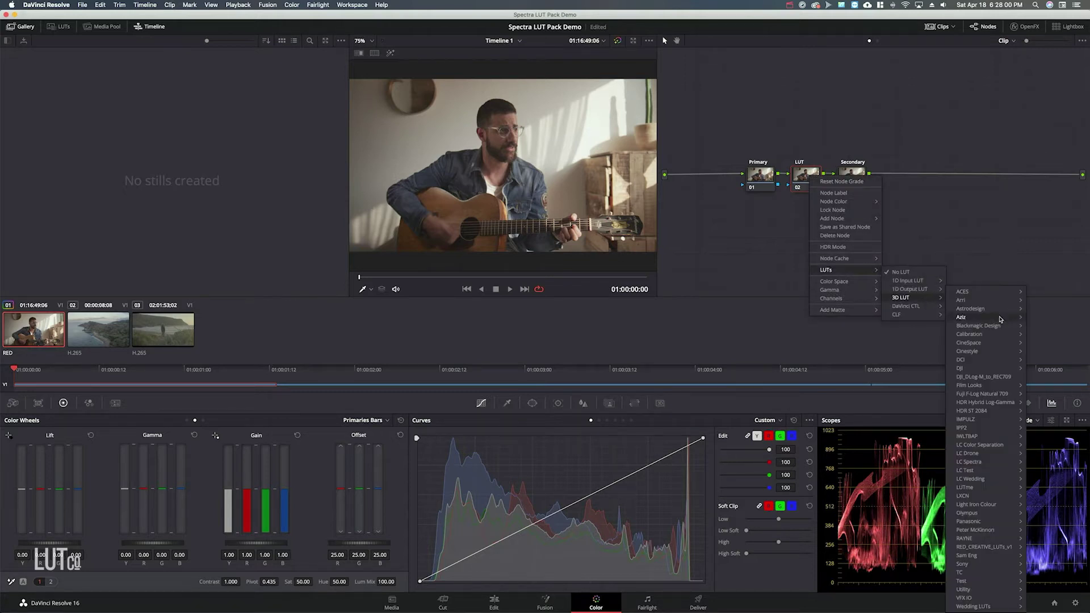
{"action": "mouse_move", "coordinate": [987, 463]}
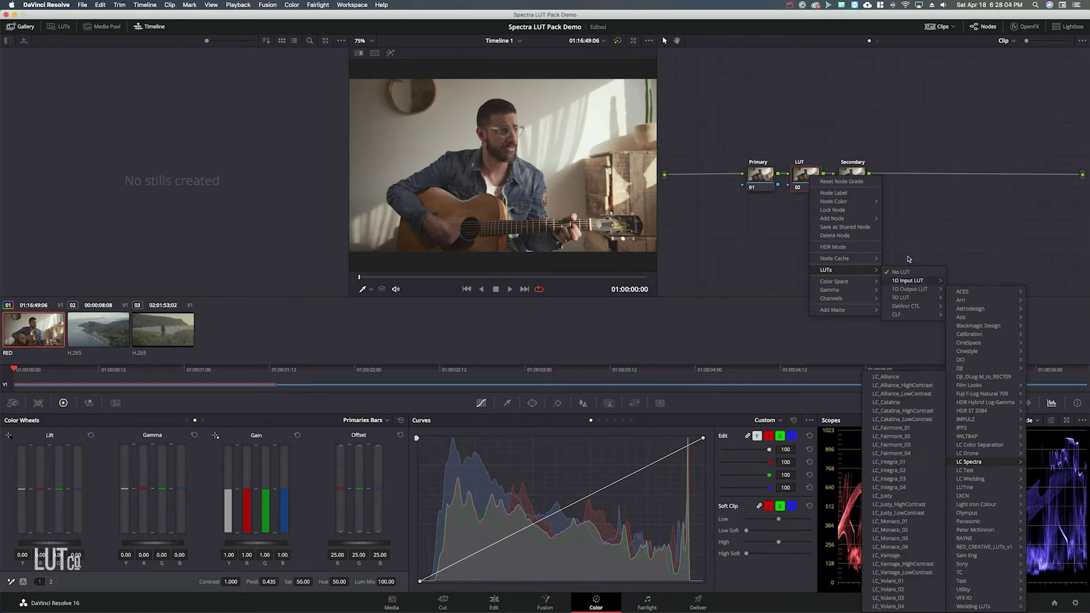
{"action": "left_click", "coordinate": [801, 177]}
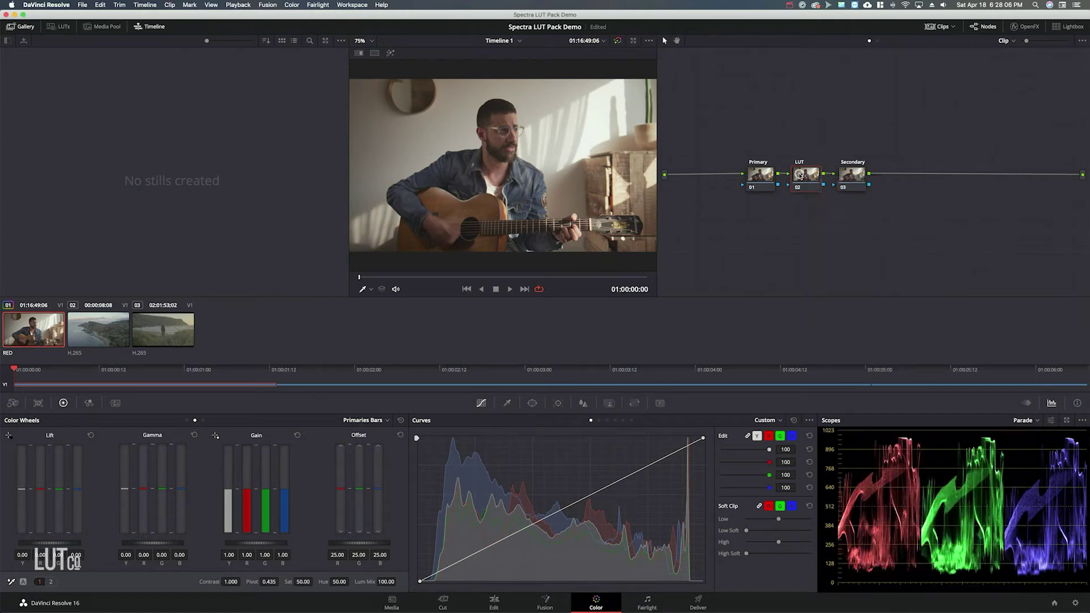
Browse the LC Spectra folder in the LUT browser, previewing thumbnails before returning to list view.
{"action": "left_click", "coordinate": [64, 27]}
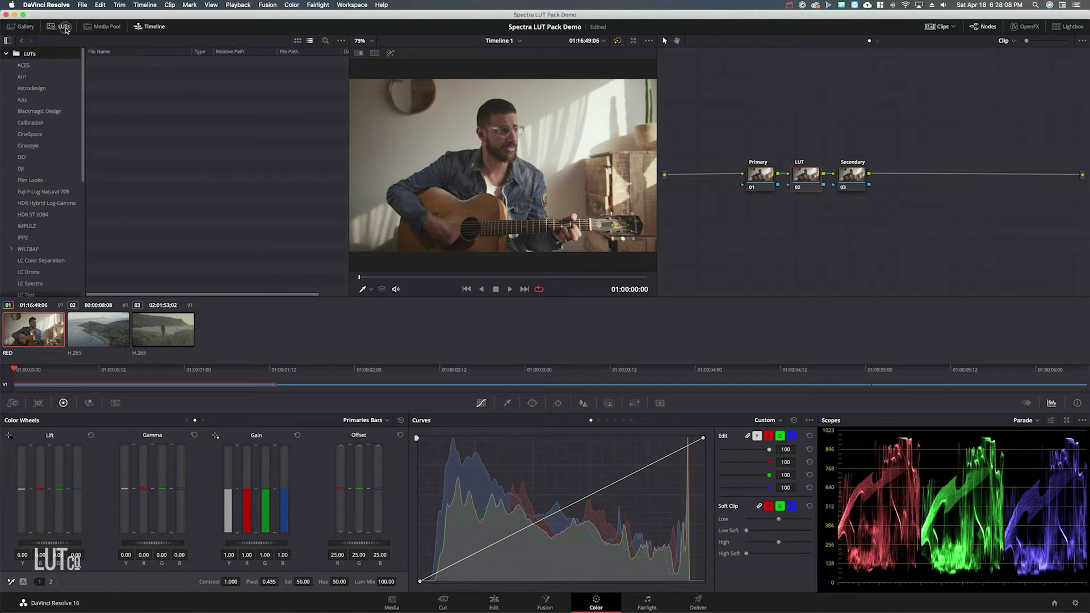
{"action": "scroll", "coordinate": [39, 170], "scroll_direction": "down", "scroll_amount": 6}
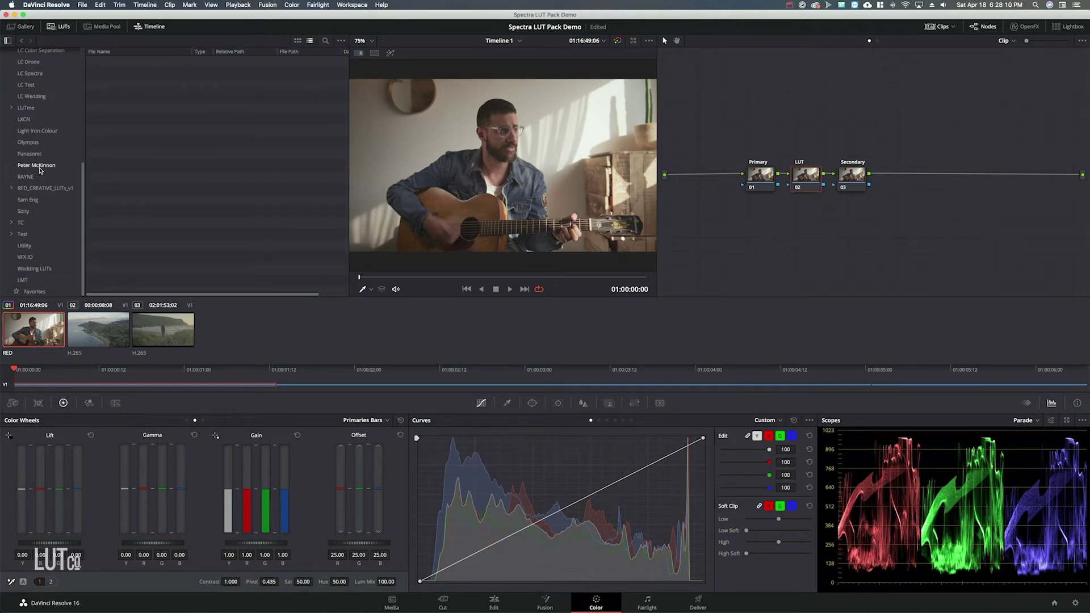
{"action": "scroll", "coordinate": [40, 171], "scroll_direction": "up", "scroll_amount": 1}
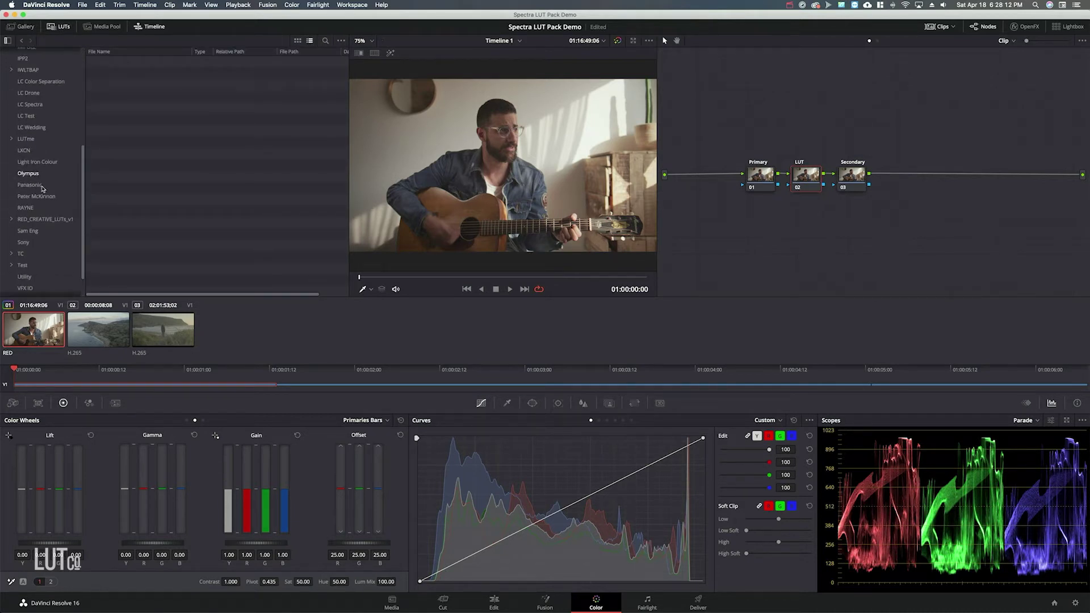
{"action": "left_click", "coordinate": [47, 105]}
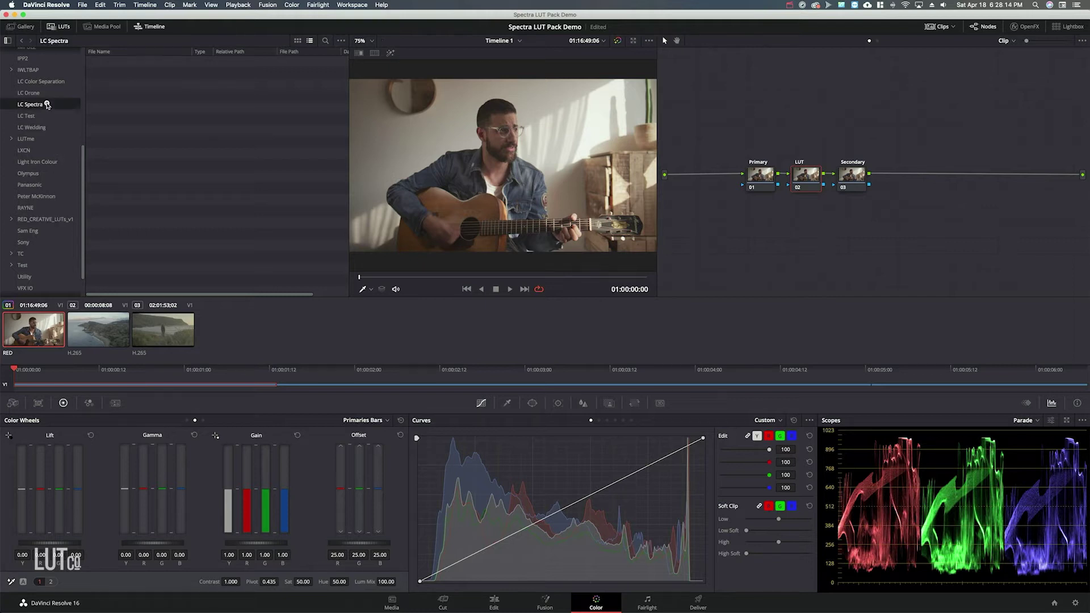
{"action": "left_click", "coordinate": [299, 41]}
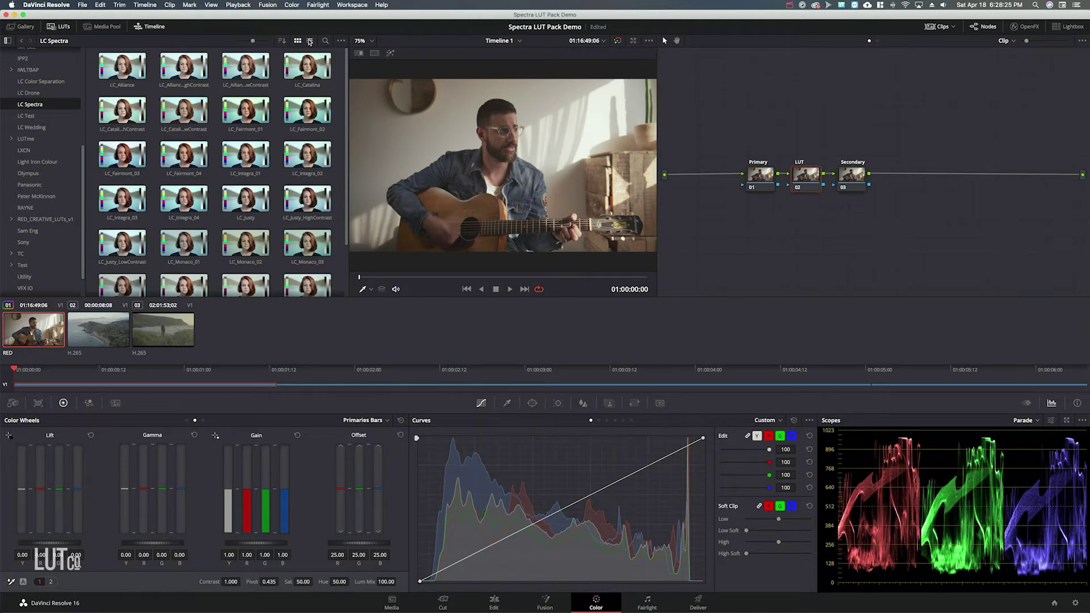
{"action": "left_click", "coordinate": [309, 41]}
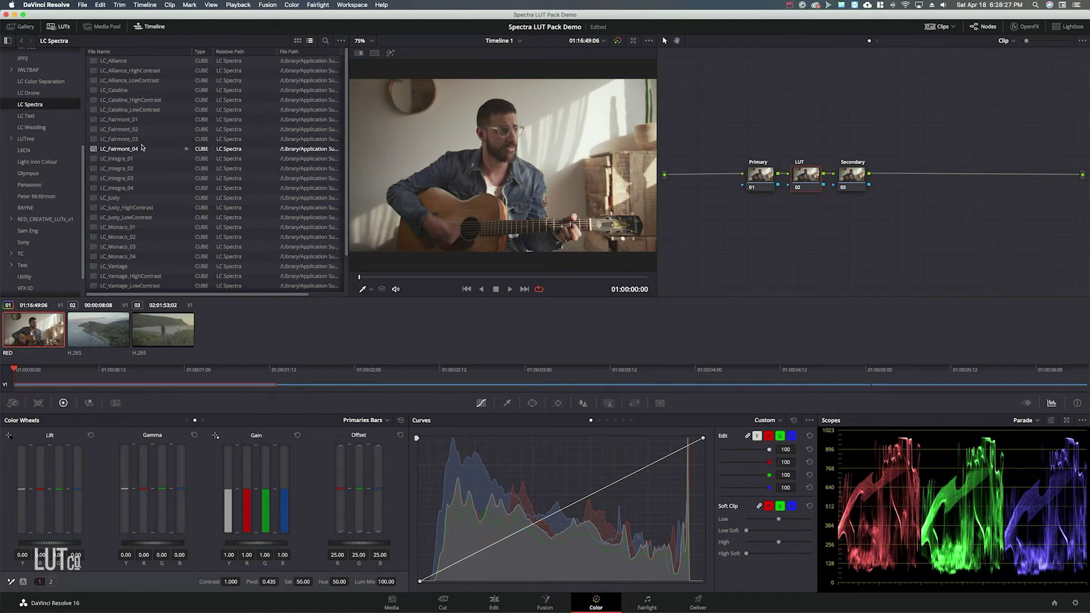
{"action": "scroll", "coordinate": [139, 222], "scroll_direction": "down", "scroll_amount": 1}
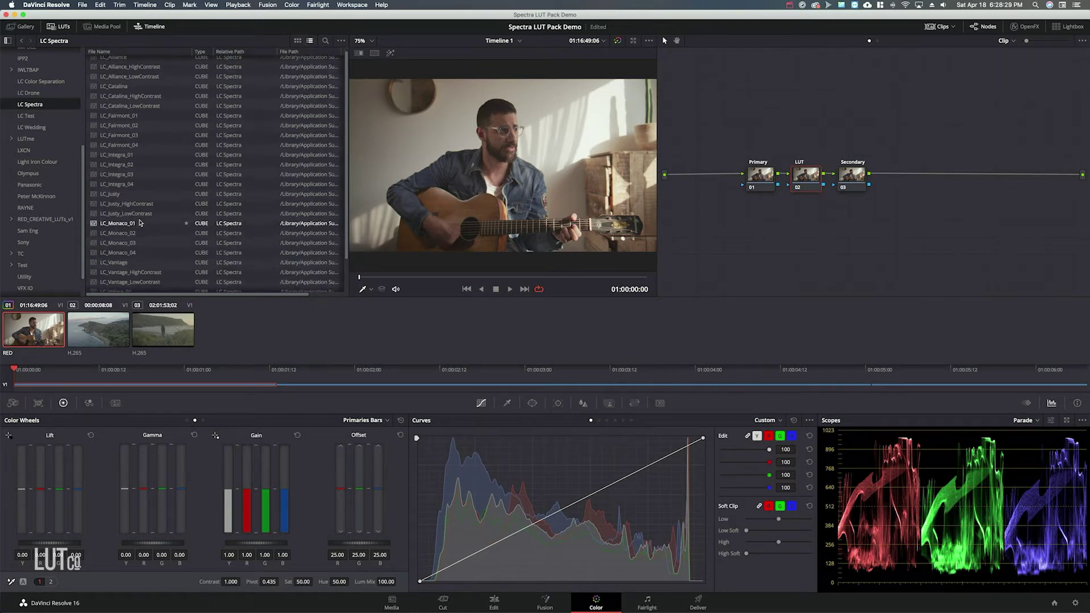
{"action": "scroll", "coordinate": [139, 223], "scroll_direction": "up", "scroll_amount": 1}
Try LC_Fairmont_01 through LC_Fairmont_04 in turn on the LUT node.
{"action": "double_click", "coordinate": [139, 119]}
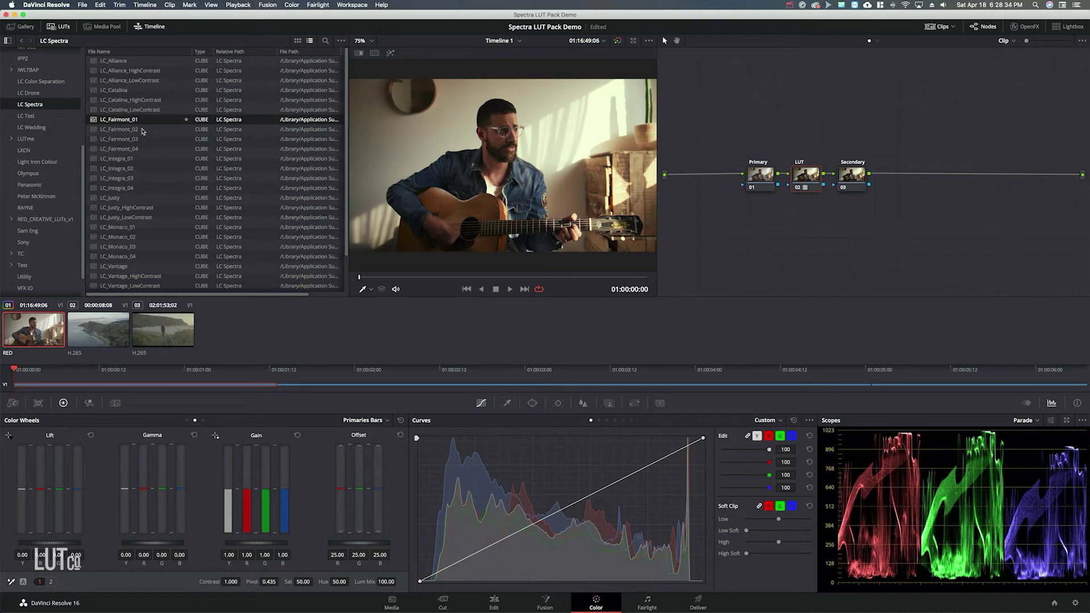
{"action": "double_click", "coordinate": [141, 129]}
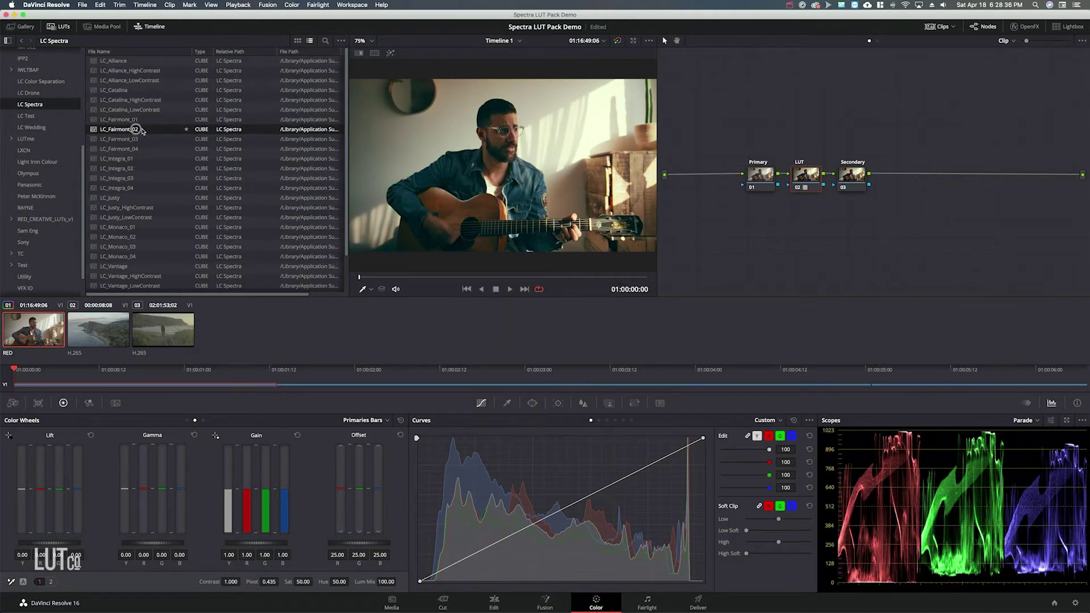
{"action": "double_click", "coordinate": [136, 139]}
{"action": "double_click", "coordinate": [135, 148]}
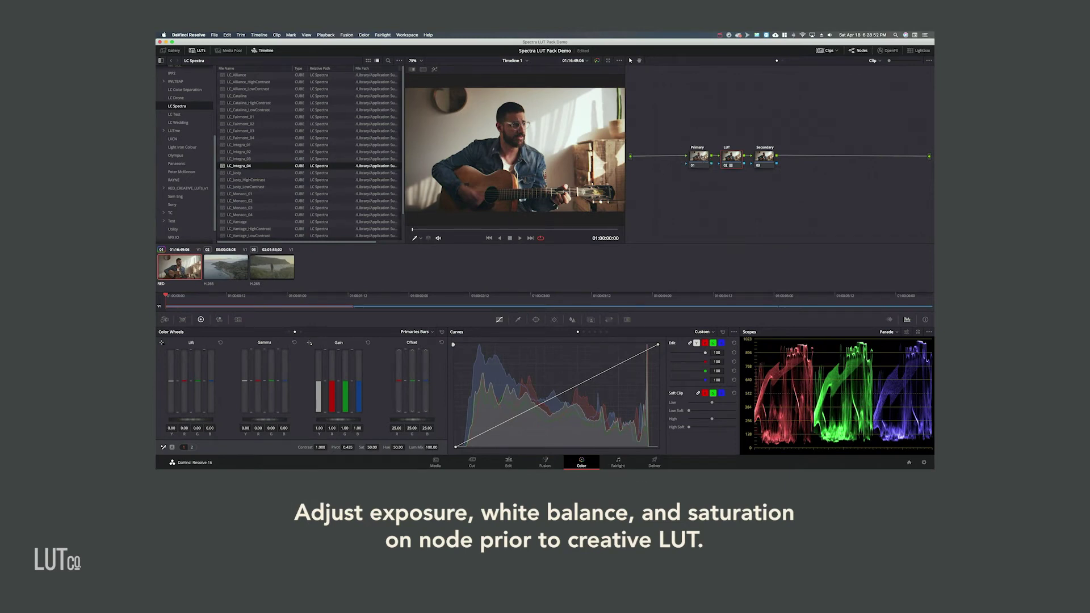
On the Primary node's Primaries Wheels, set Gain to 0.94 and Gamma to 0.01.
{"action": "left_click", "coordinate": [698, 159]}
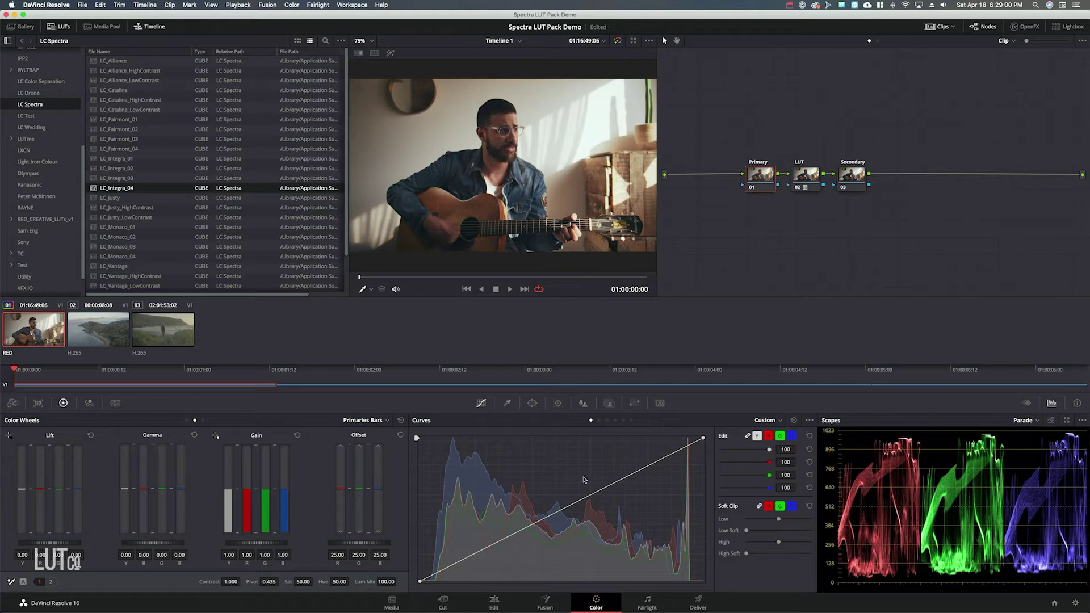
{"action": "left_click", "coordinate": [187, 420]}
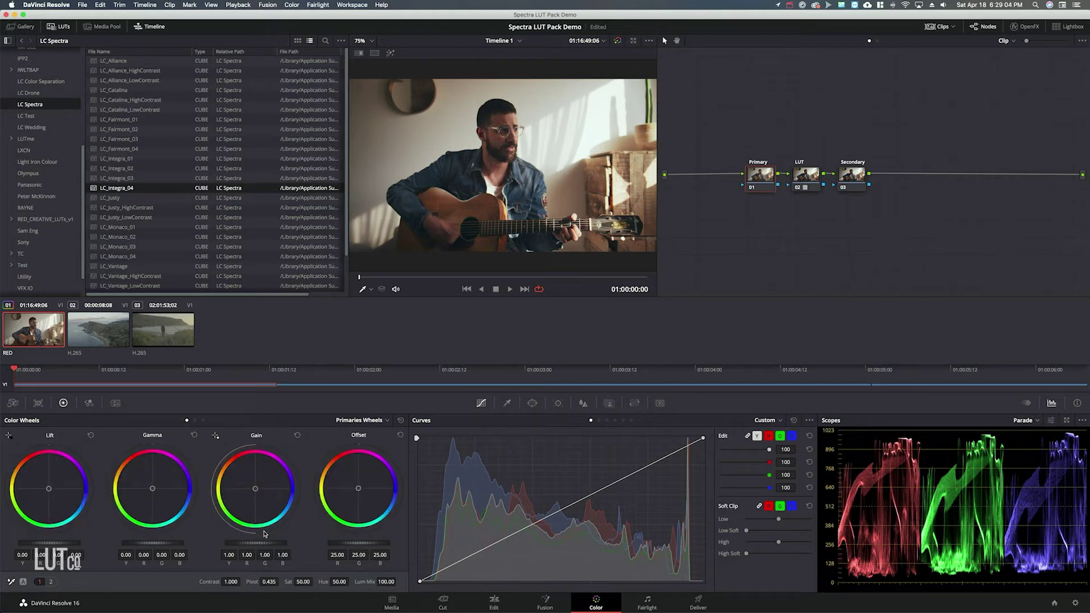
{"action": "left_click_drag", "start_coordinate": [263, 543], "coordinate": [245, 542]}
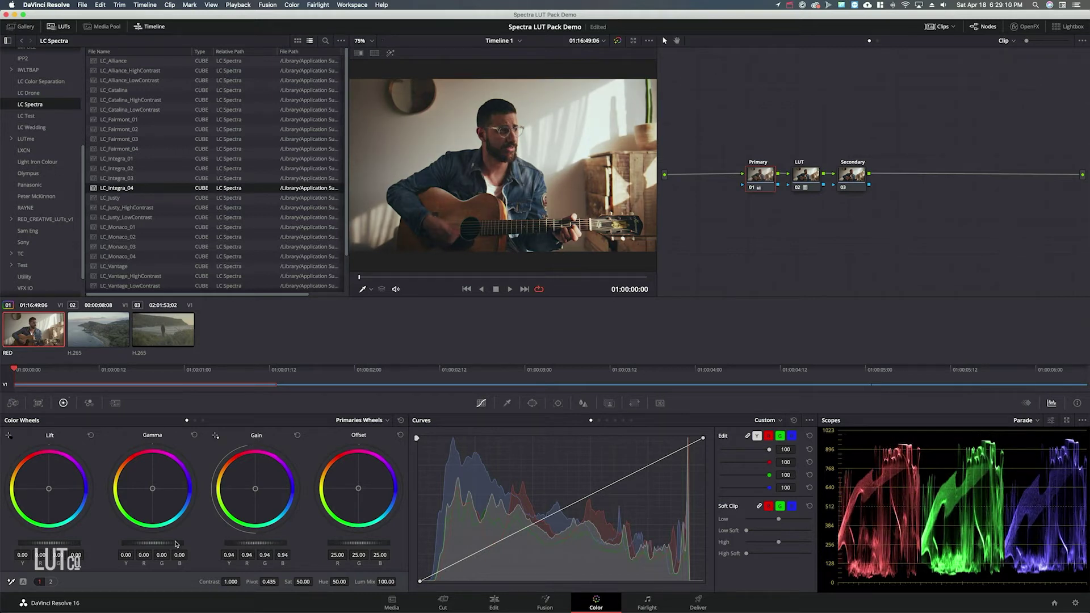
{"action": "left_click_drag", "start_coordinate": [153, 546], "coordinate": [168, 546]}
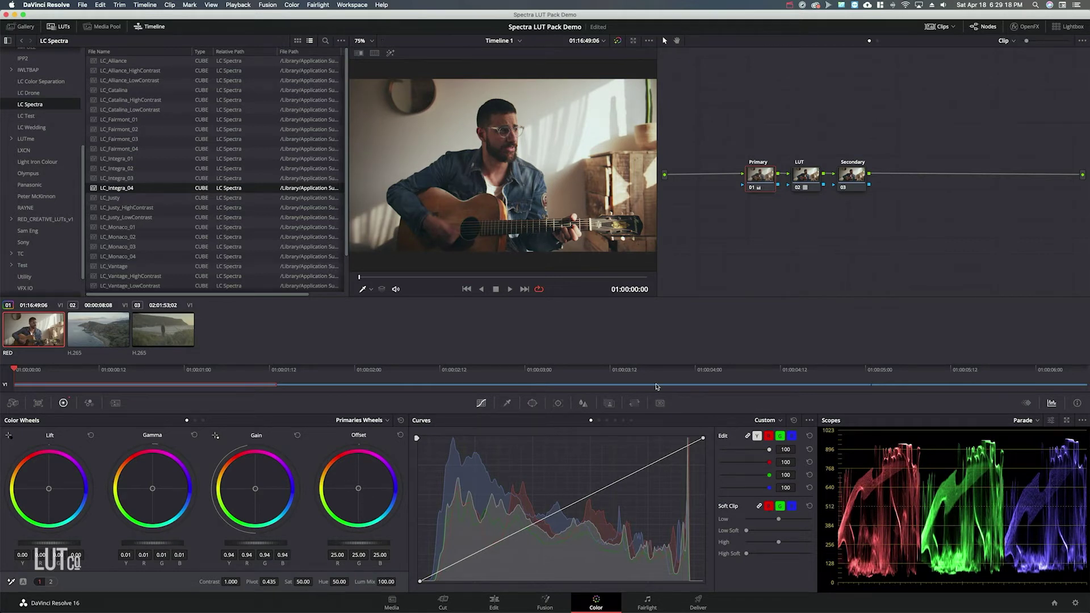
Lower the Secondary node's Lift to -0.01 and compare with the node bypassed.
{"action": "left_click", "coordinate": [854, 177]}
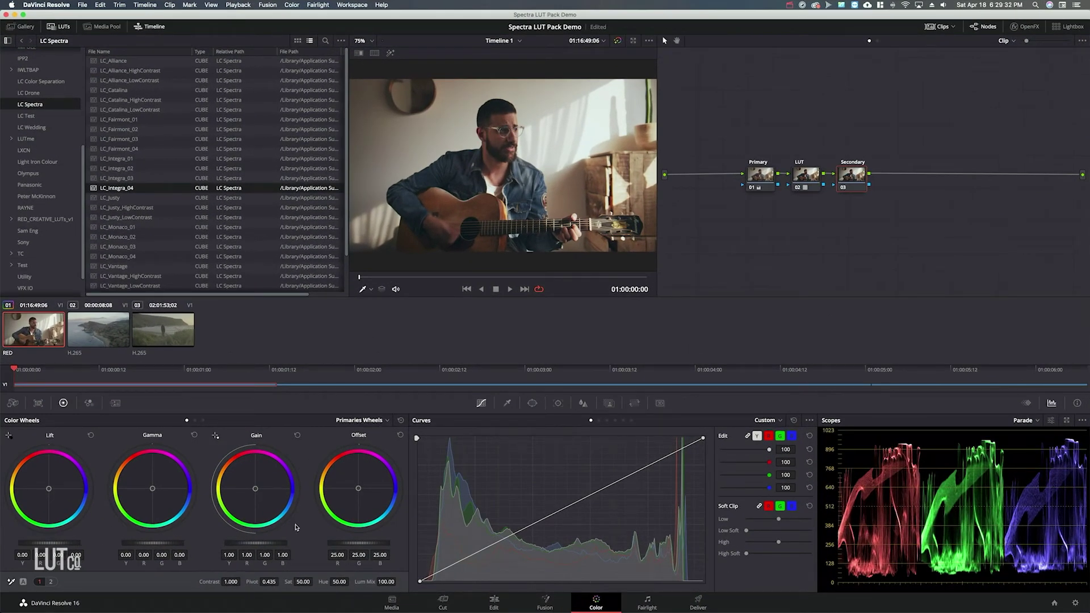
{"action": "left_click_drag", "start_coordinate": [54, 543], "coordinate": [39, 542]}
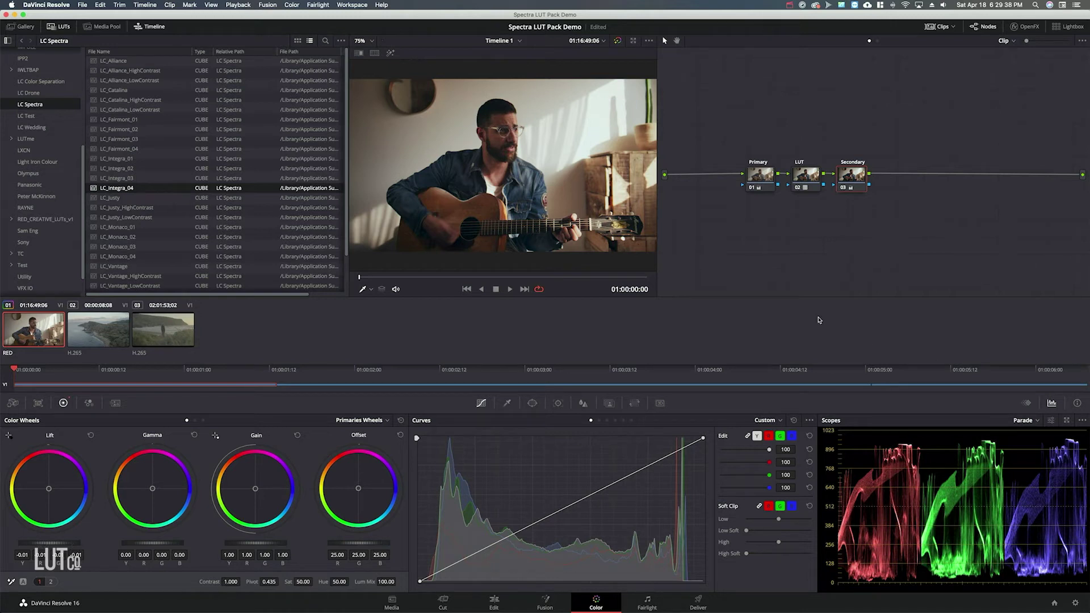
{"action": "key", "text": "super+d"}
{"action": "key", "text": "super+d"}
{"action": "key", "text": "super+d"}
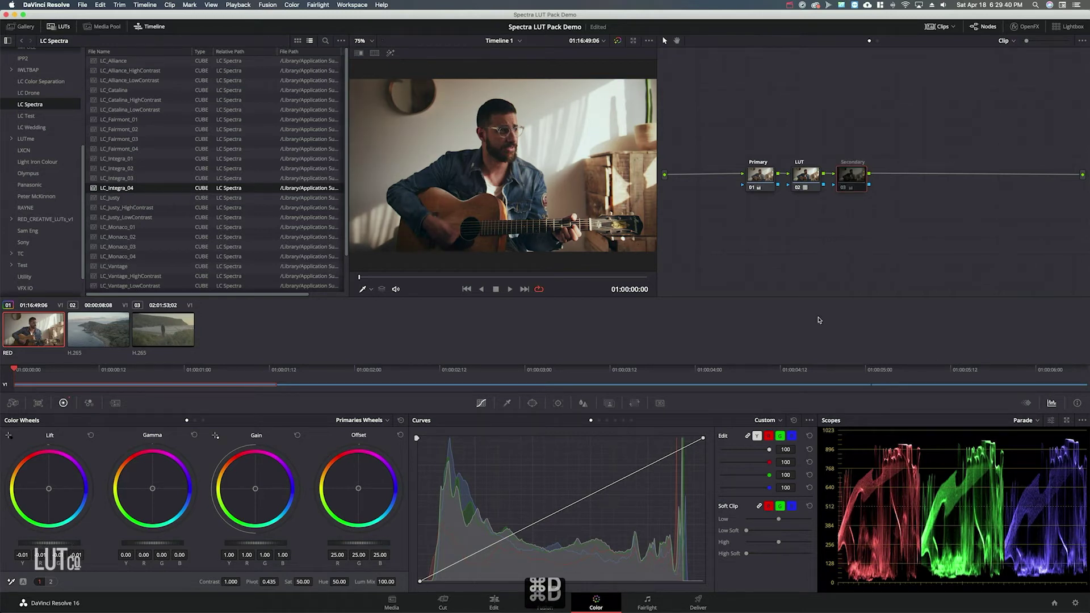
{"action": "key", "text": "super+d"}
{"action": "left_click", "coordinate": [806, 181]}
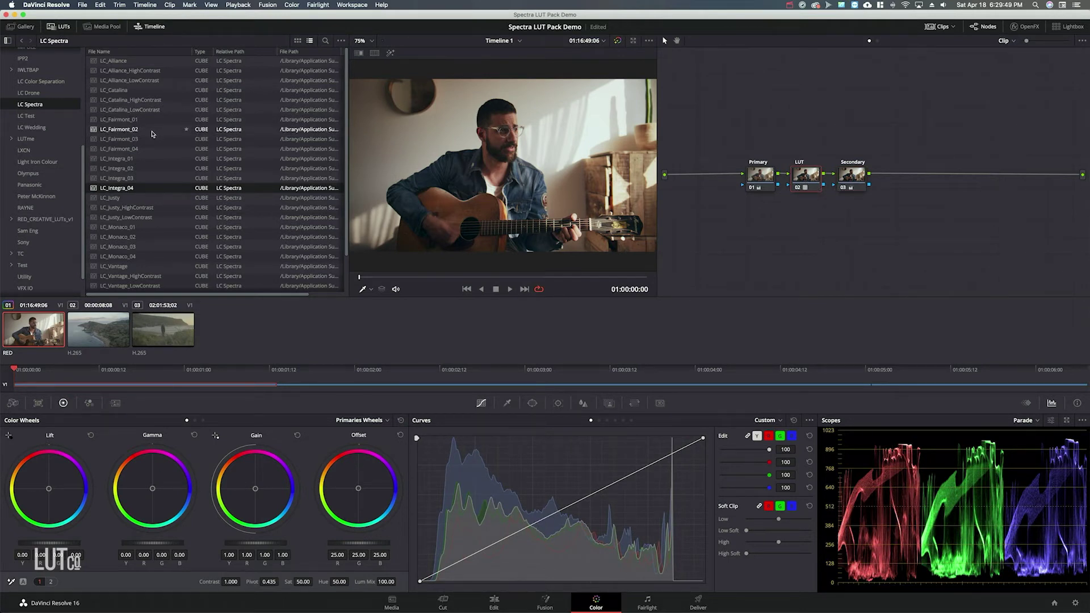
Preview LC_Alliance, settle on LC_Fairmont_01 for the LUT node, and compare it bypassed.
{"action": "left_click", "coordinate": [124, 60]}
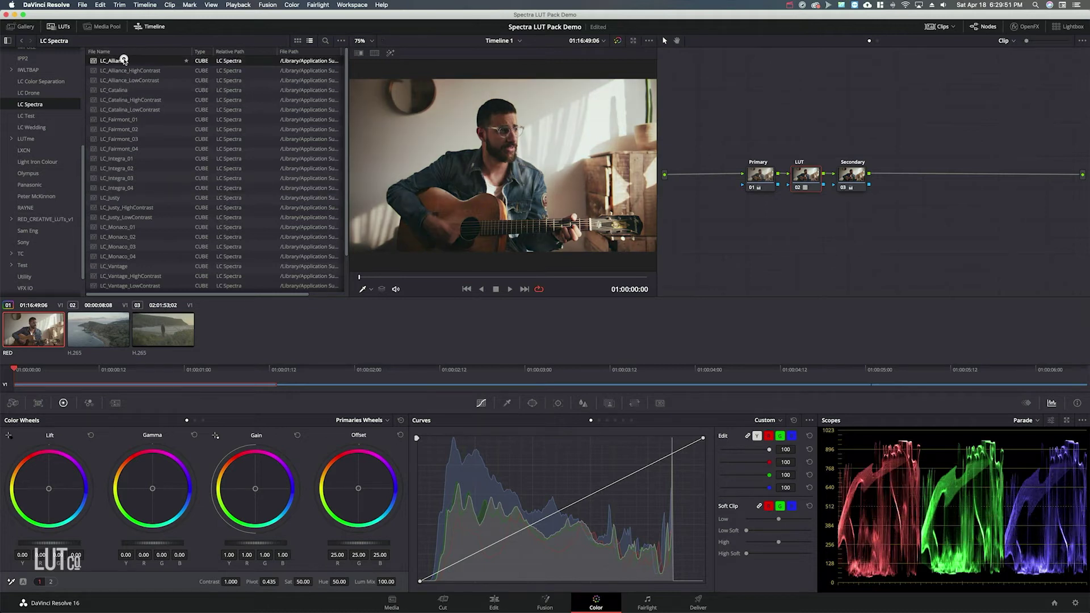
{"action": "left_click", "coordinate": [137, 121]}
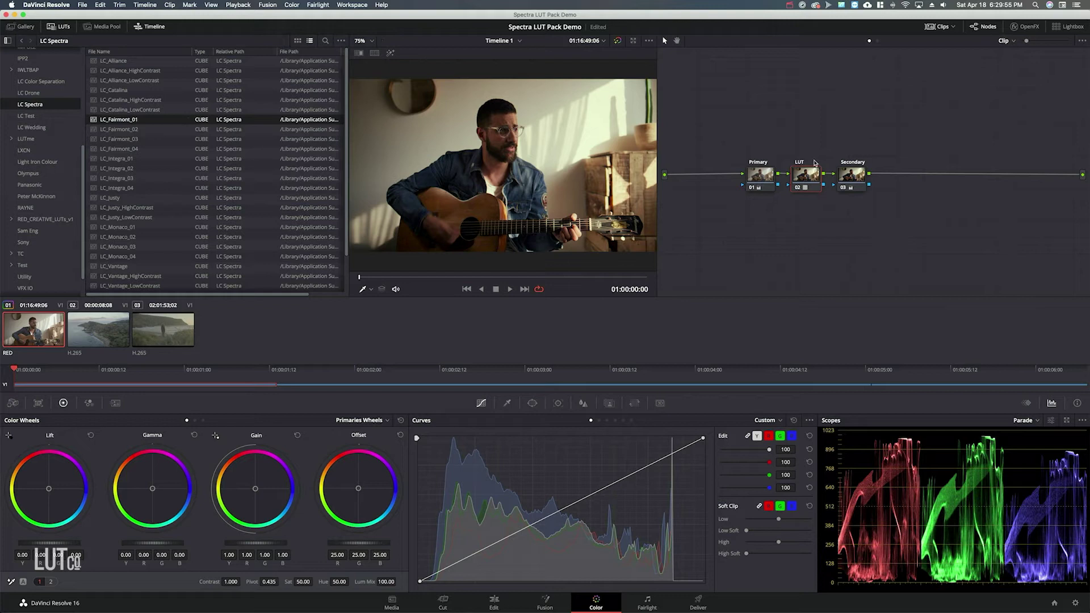
{"action": "key", "text": "super+d"}
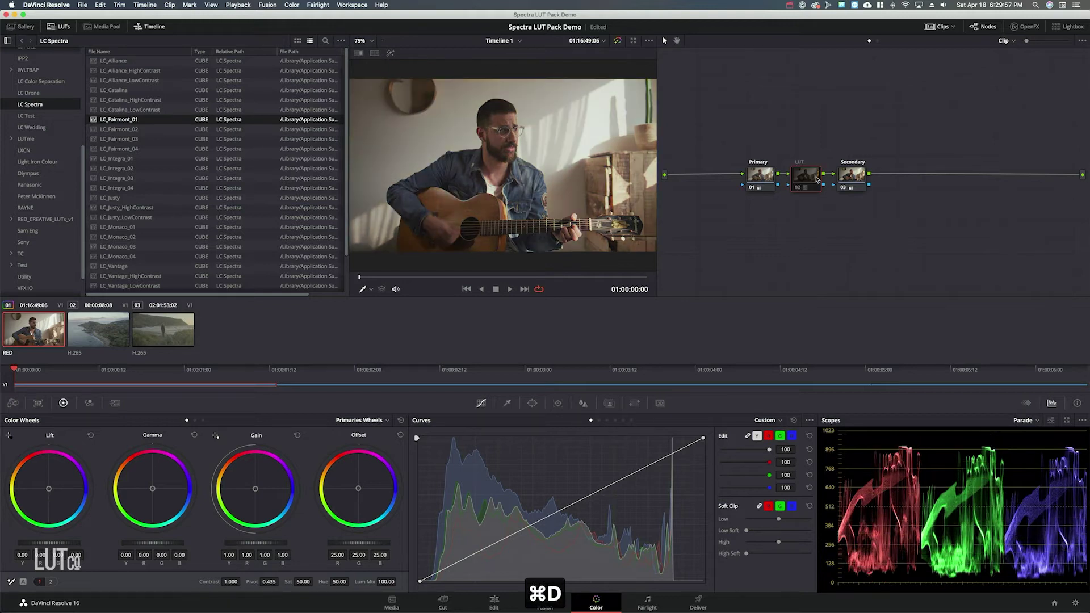
{"action": "key", "text": "super+d"}
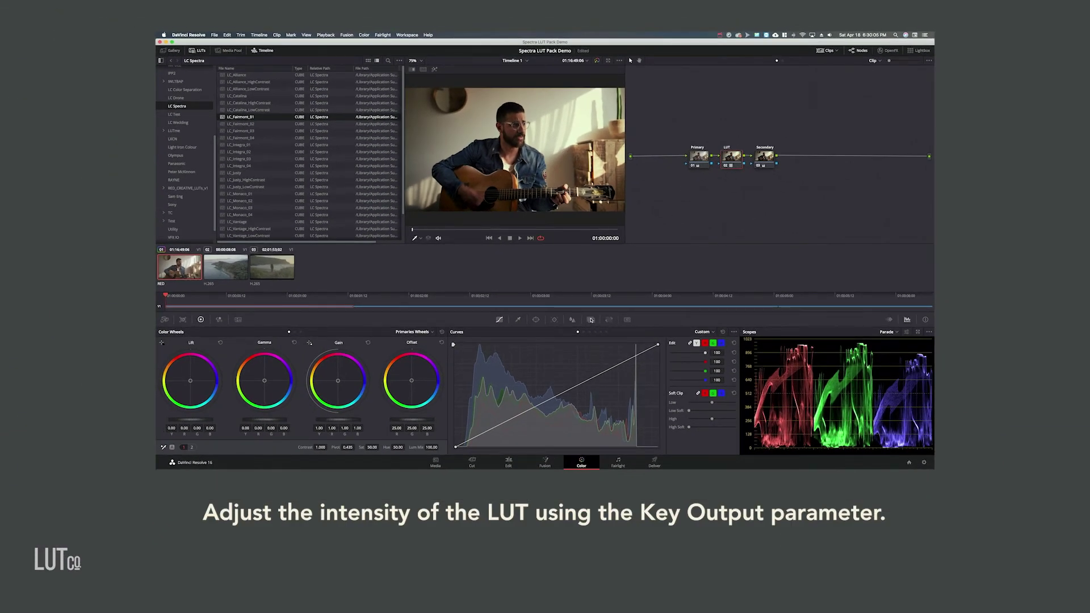
{"action": "left_click", "coordinate": [591, 320]}
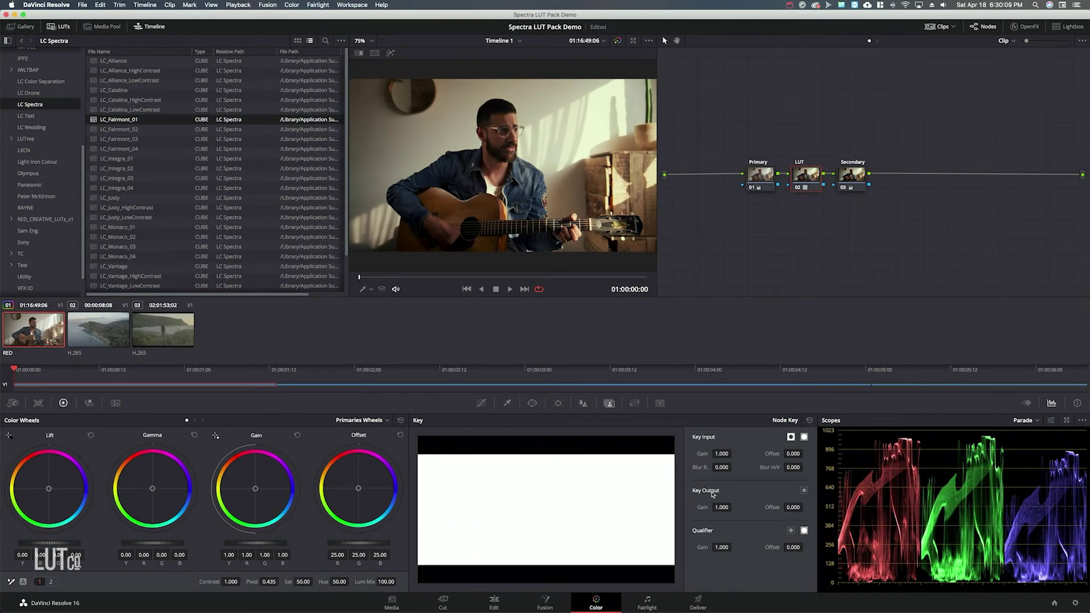
Set the LUT node's Key Output gain to 0.750, compare it bypassed, and check the Secondary node.
{"action": "left_click_drag", "start_coordinate": [722, 509], "coordinate": [679, 509]}
{"action": "left_click_drag", "start_coordinate": [260, 506], "coordinate": [437, 518]}
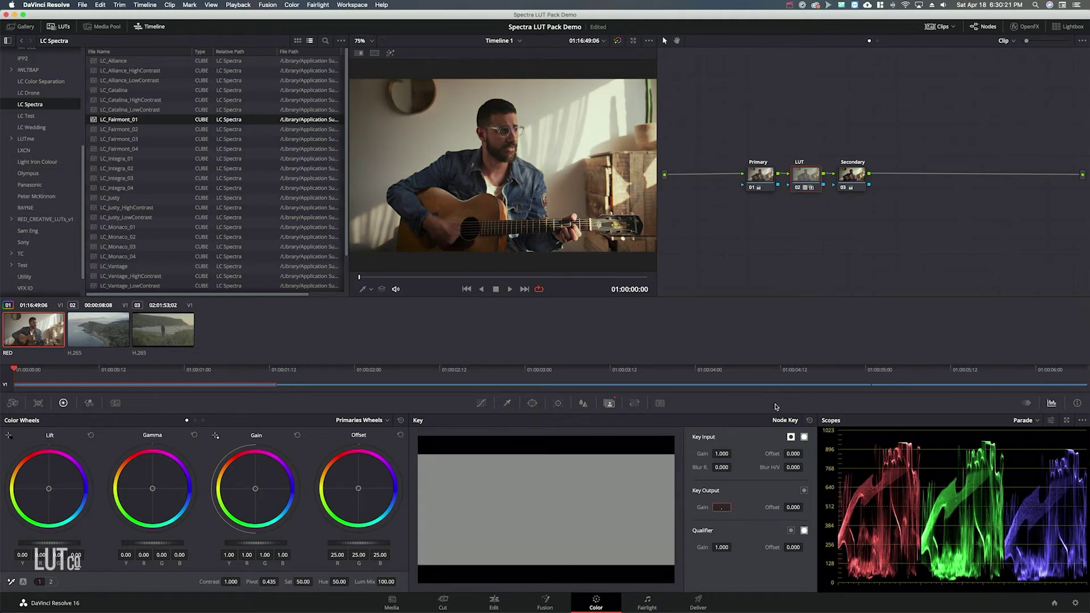
{"action": "key", "text": "Return"}
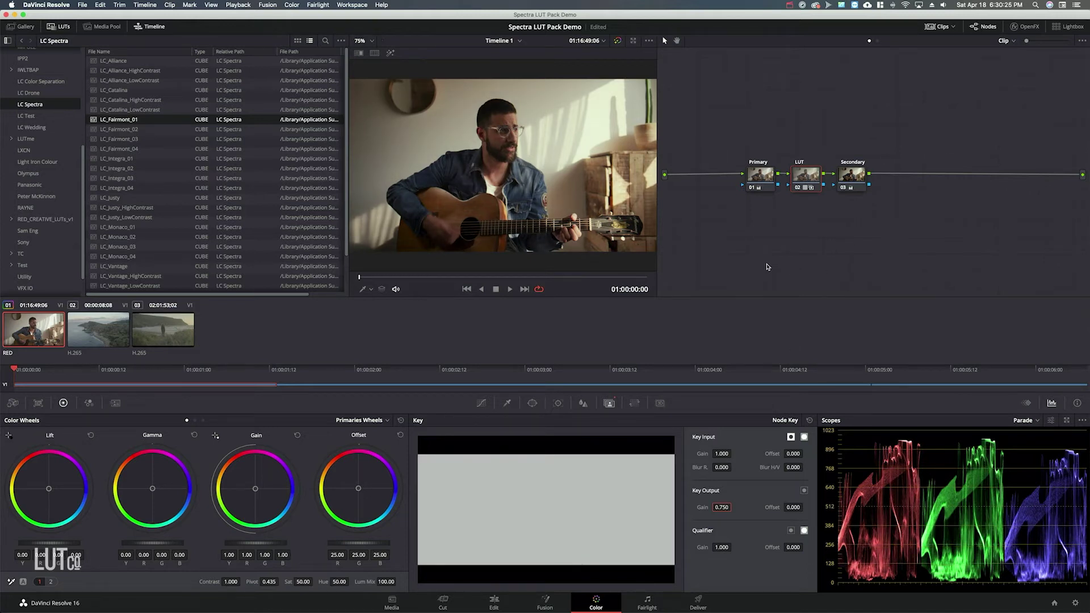
{"action": "key", "text": "super+d"}
{"action": "key", "text": "super+d"}
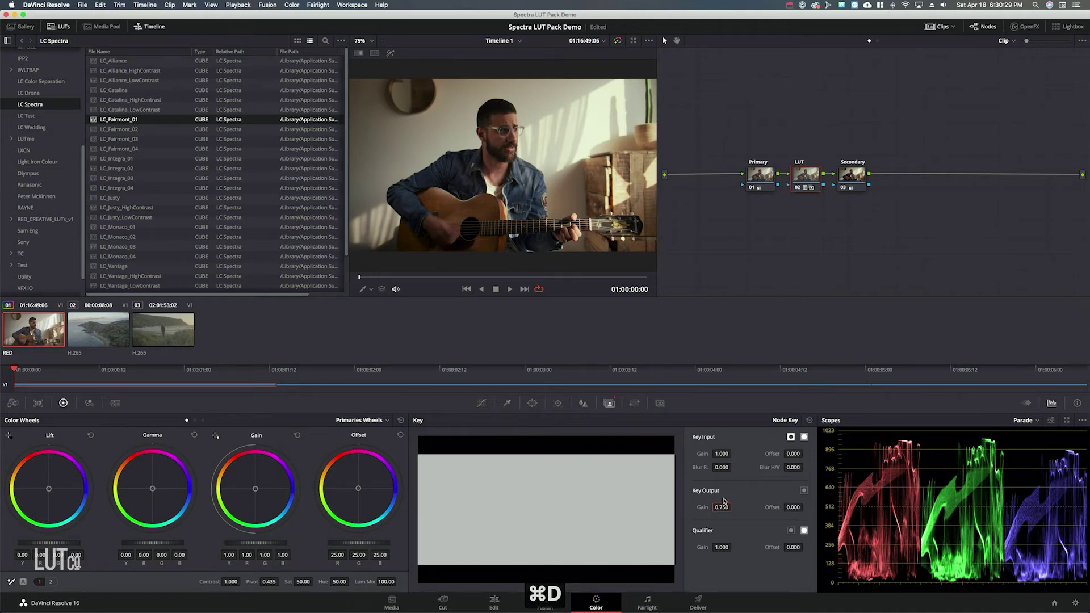
{"action": "left_click", "coordinate": [851, 176]}
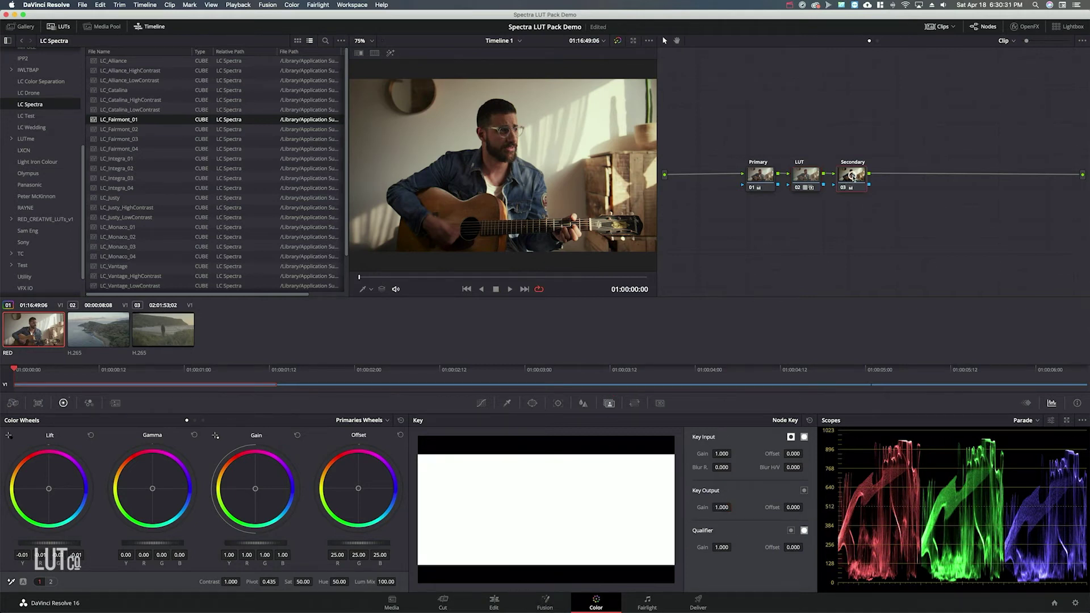
{"action": "left_click", "coordinate": [810, 181]}
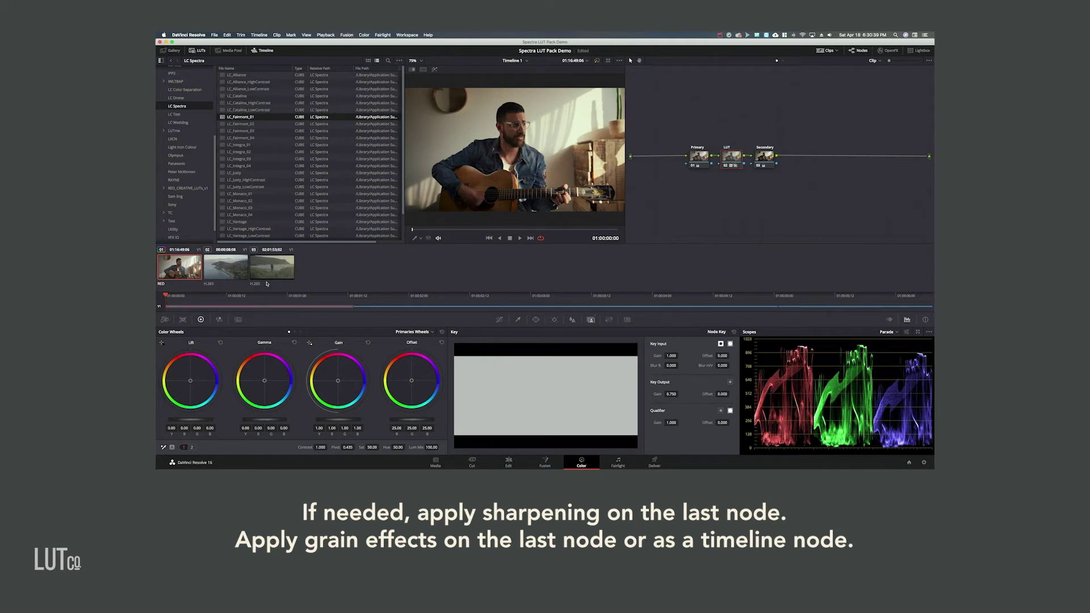
Open the drone coastline clip, enlarge the viewer, and raise Contrast to 1.208 and Saturation to 65.40.
{"action": "left_click", "coordinate": [235, 267]}
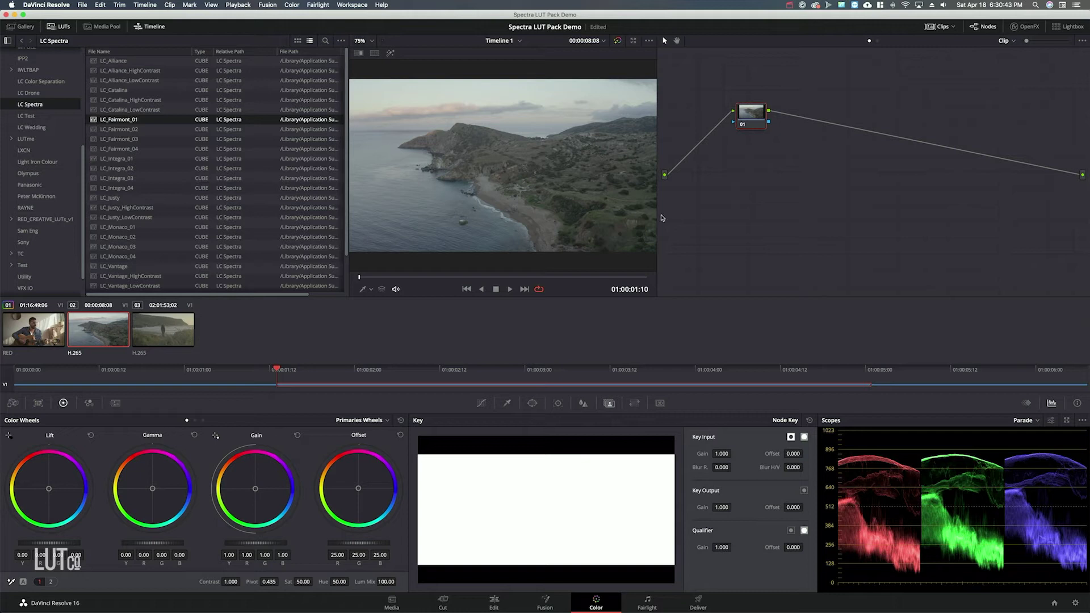
{"action": "left_click_drag", "start_coordinate": [657, 260], "coordinate": [710, 262]}
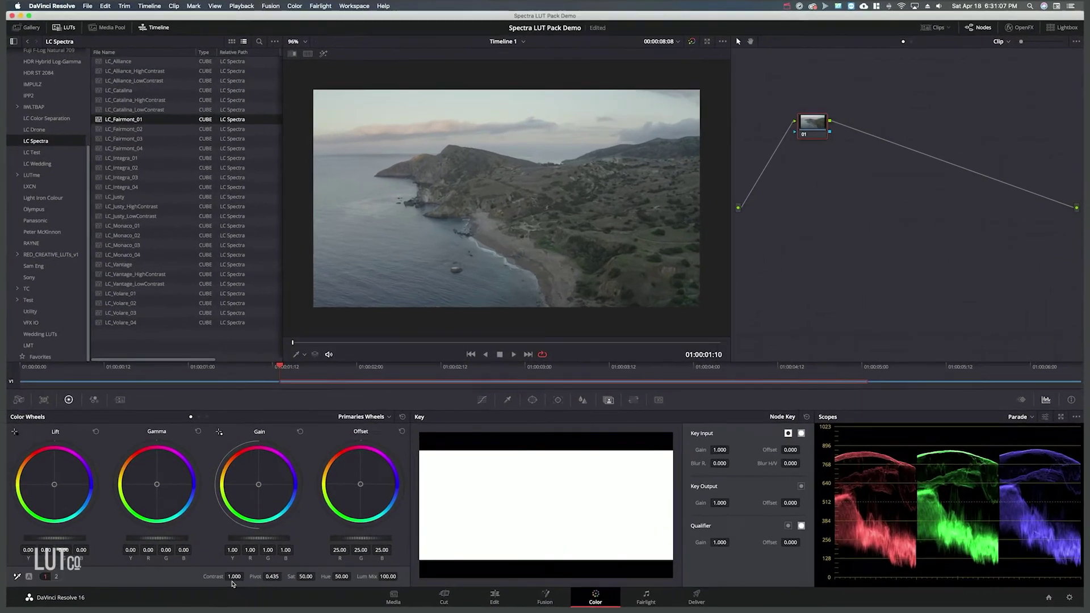
{"action": "left_click_drag", "start_coordinate": [229, 583], "coordinate": [257, 585]}
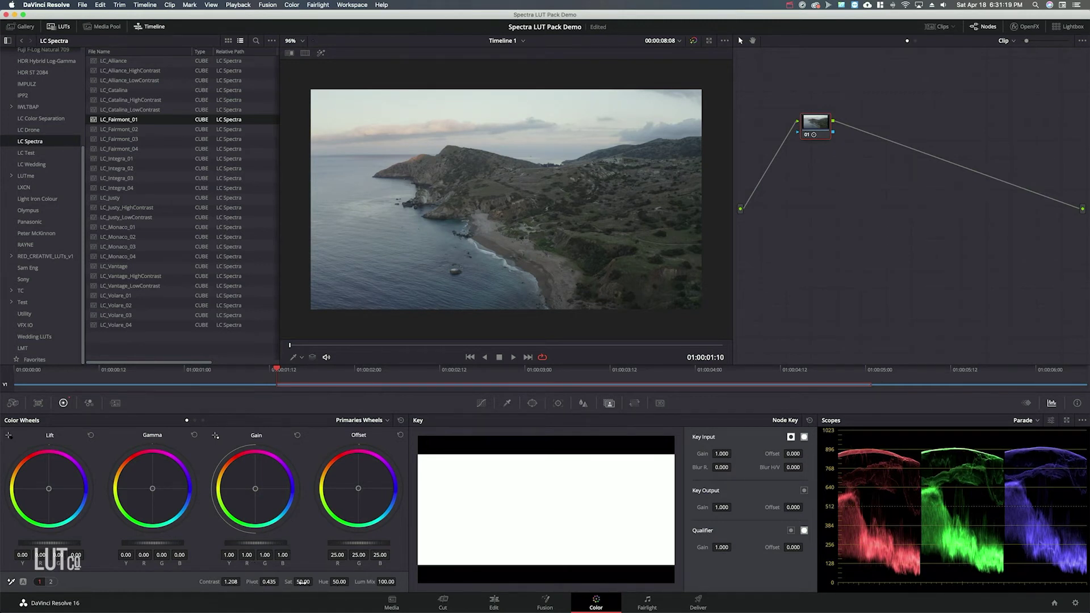
{"action": "left_click_drag", "start_coordinate": [303, 582], "coordinate": [336, 585]}
Compare the coastline grade bypassed, then label node 01 'Primary'.
{"action": "key", "text": "super+d"}
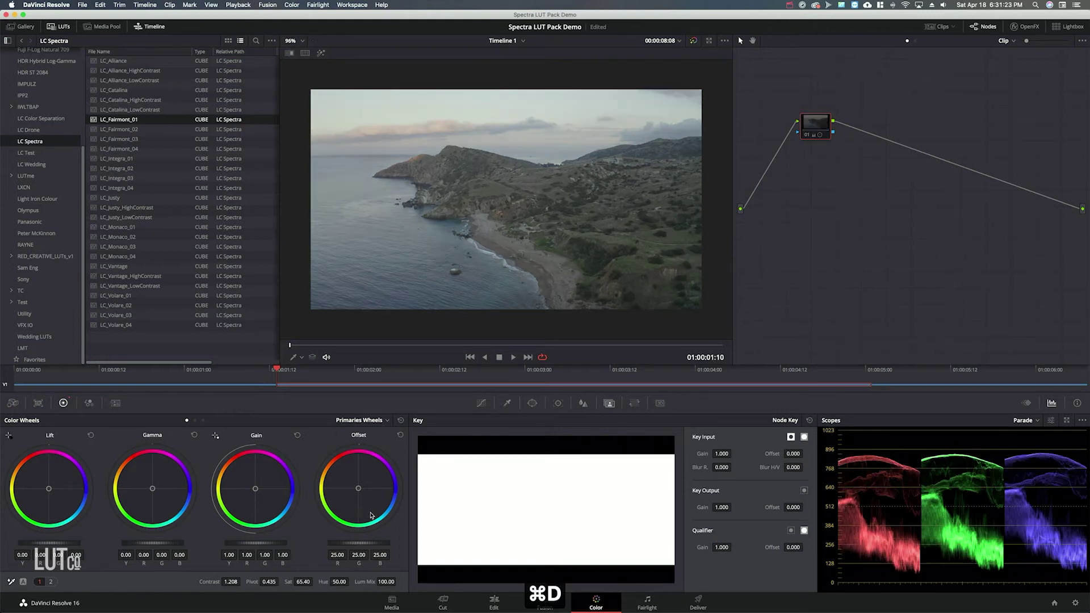
{"action": "key", "text": "super+d"}
{"action": "right_click", "coordinate": [818, 122]}
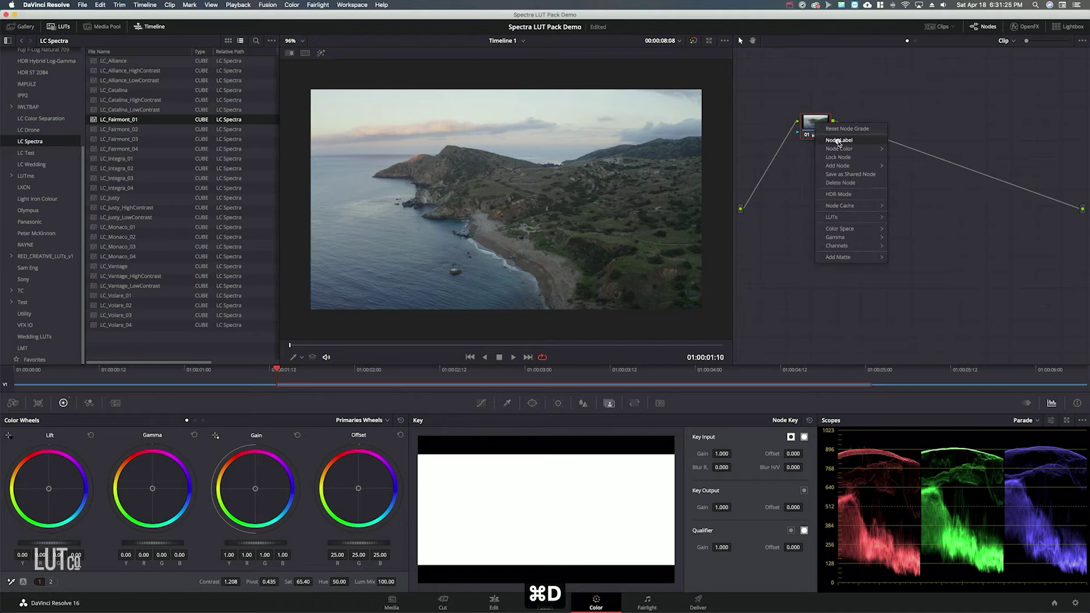
{"action": "left_click", "coordinate": [839, 144]}
{"action": "type", "text": "Primary"}
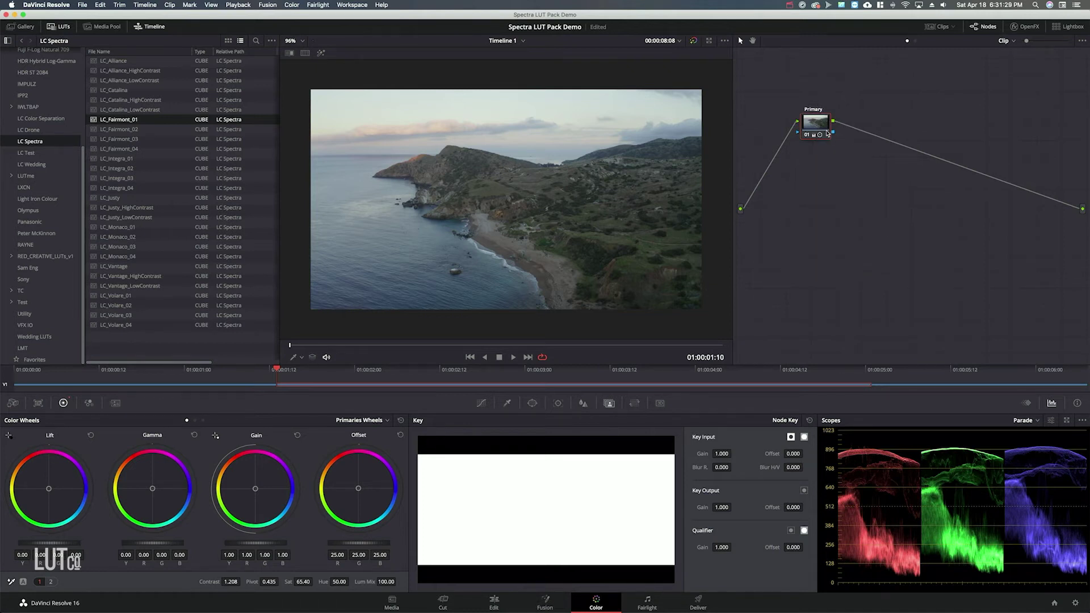
Add a serial node labeled 'LUT' and apply LC_Vantage to it.
{"action": "key", "text": "alt+s"}
{"action": "right_click", "coordinate": [862, 125]}
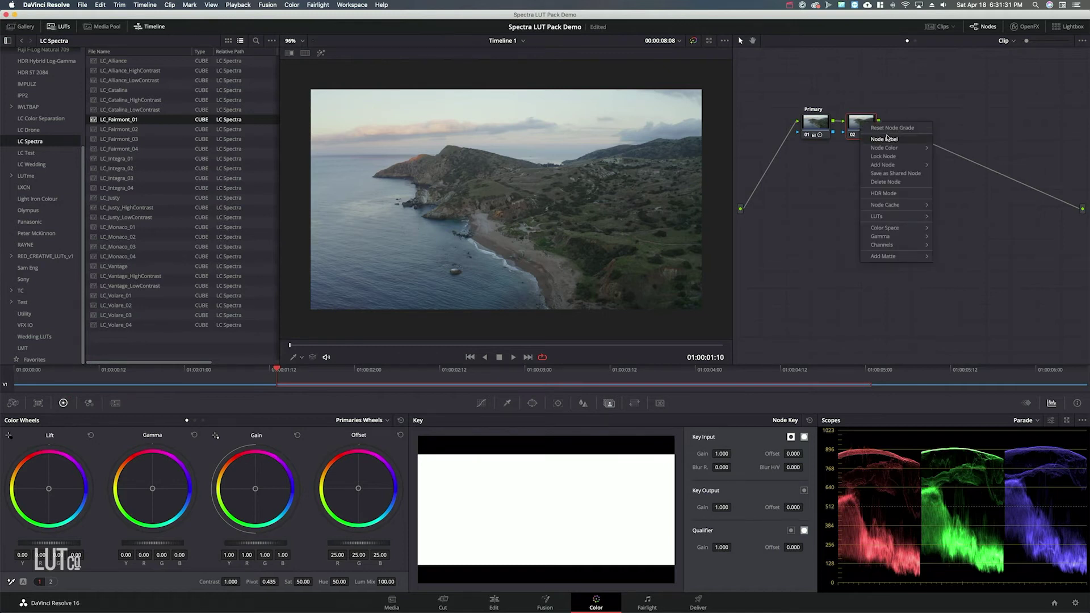
{"action": "left_click", "coordinate": [887, 136]}
{"action": "type", "text": "LUT"}
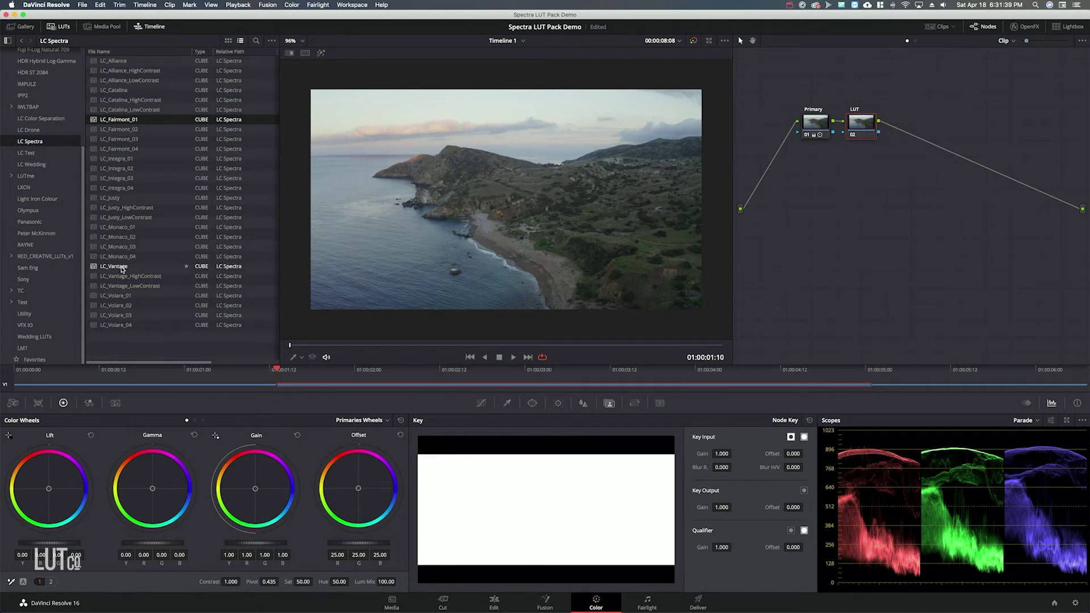
{"action": "double_click", "coordinate": [120, 267]}
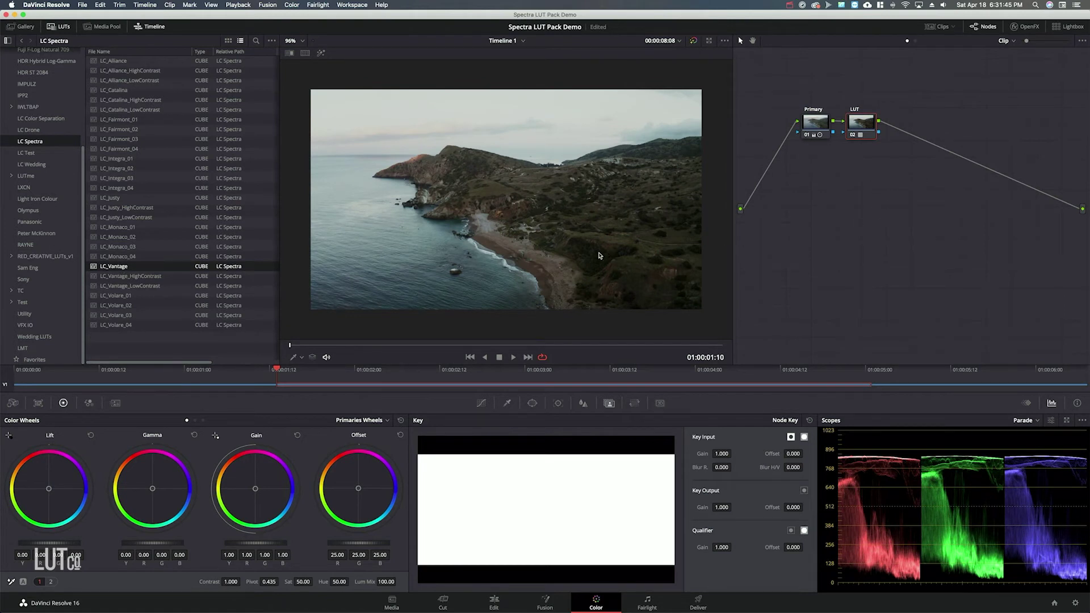
Toggle the coastline's LUT node off and on to compare the LC_Vantage look.
{"action": "key", "text": "super+d"}
{"action": "key", "text": "super+d"}
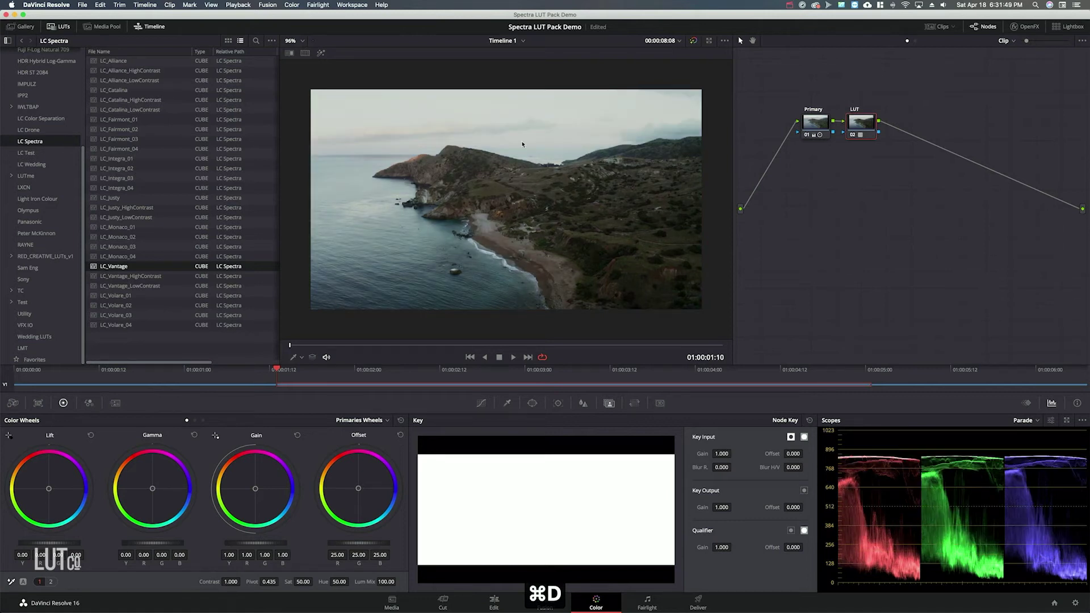
{"action": "key", "text": "super+d"}
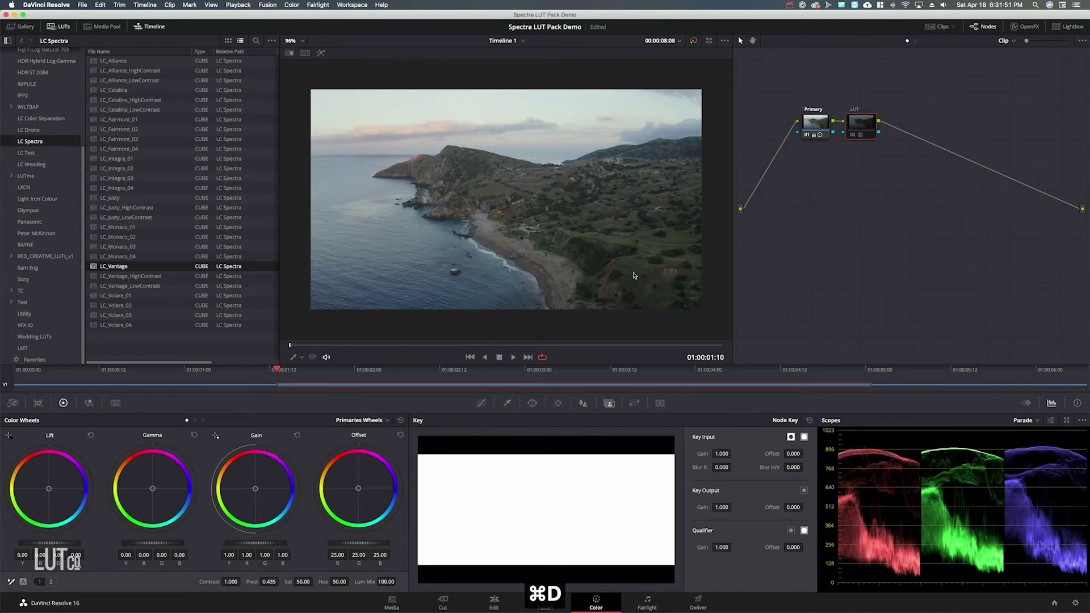
{"action": "key", "text": "super+d"}
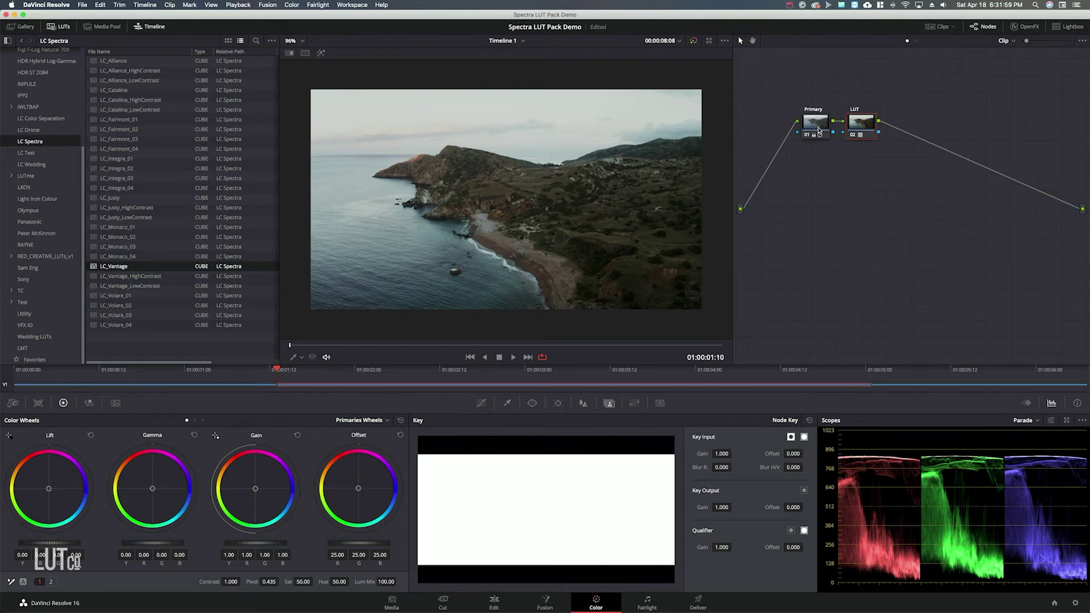
On the Primary node, raise Offset to 27.45, lower Pivot to 0.353, then compare it bypassed.
{"action": "left_click", "coordinate": [818, 127]}
{"action": "left_click_drag", "start_coordinate": [357, 545], "coordinate": [395, 546]}
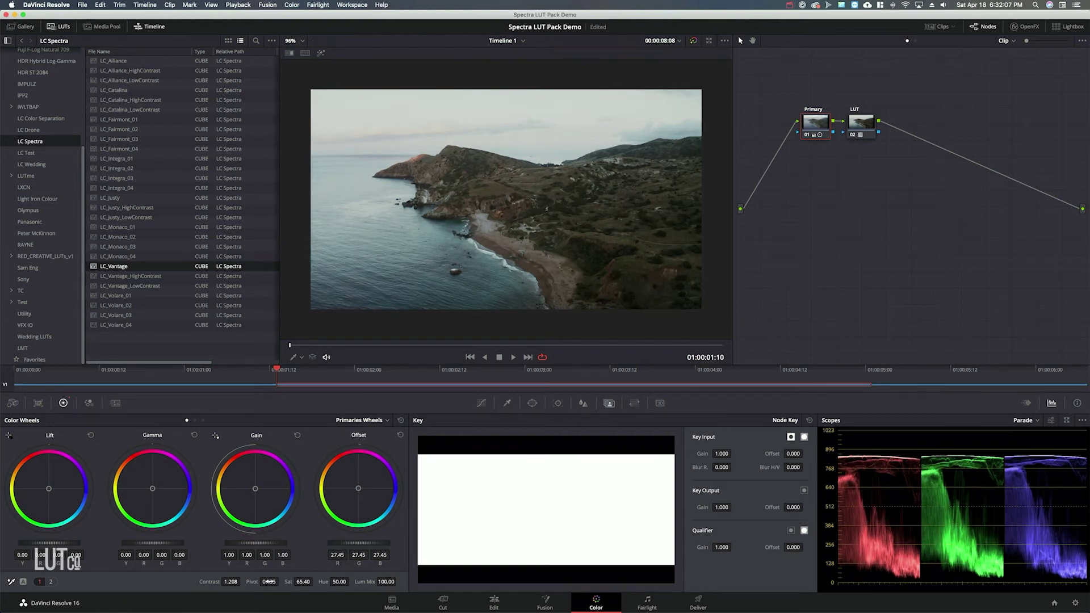
{"action": "left_click_drag", "start_coordinate": [272, 582], "coordinate": [258, 582]}
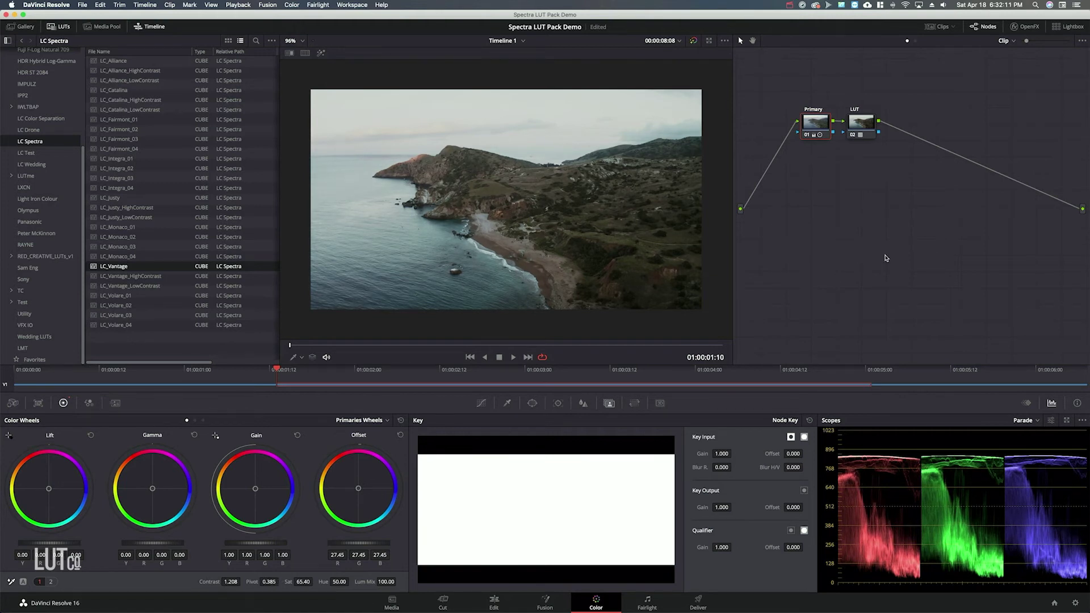
{"action": "left_click_drag", "start_coordinate": [267, 585], "coordinate": [266, 582]}
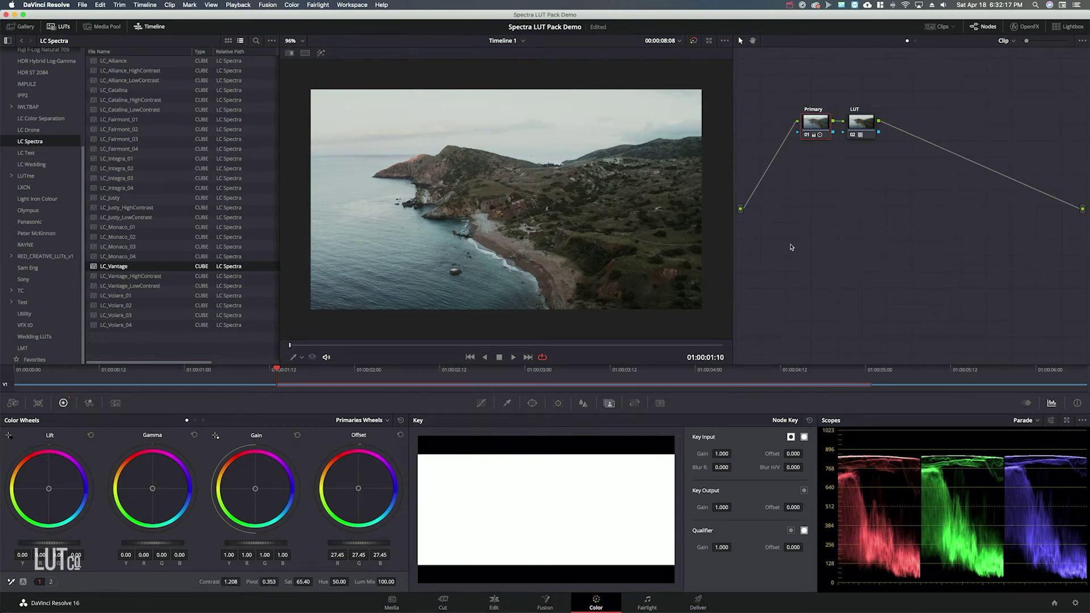
{"action": "key", "text": "super+d"}
{"action": "key", "text": "super+d"}
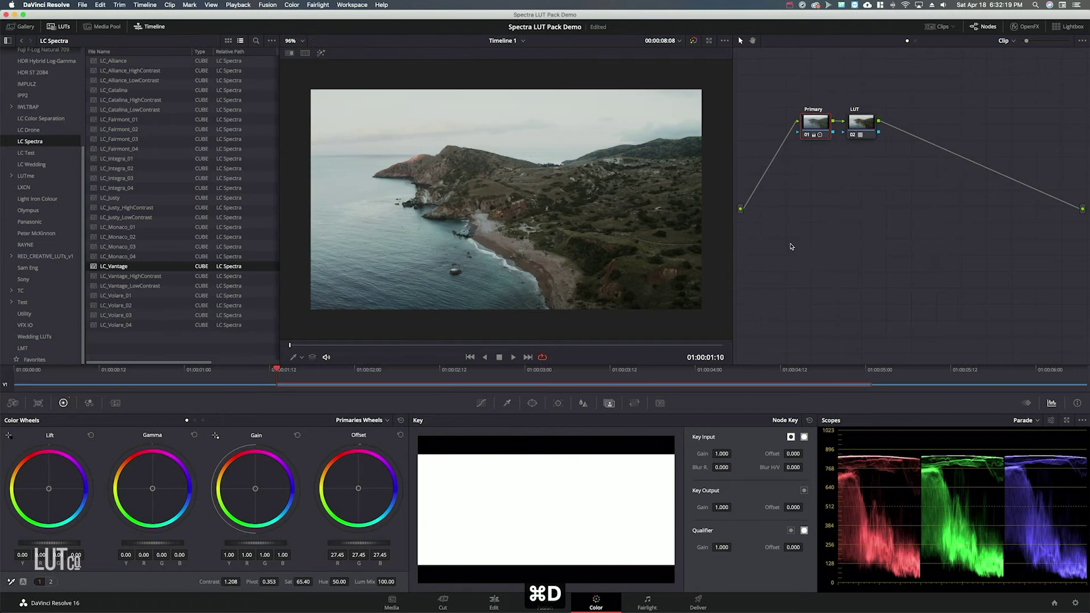
Add a serial node labelled 'Secondary' after the coastline's LUT node.
{"action": "key", "text": "super+d"}
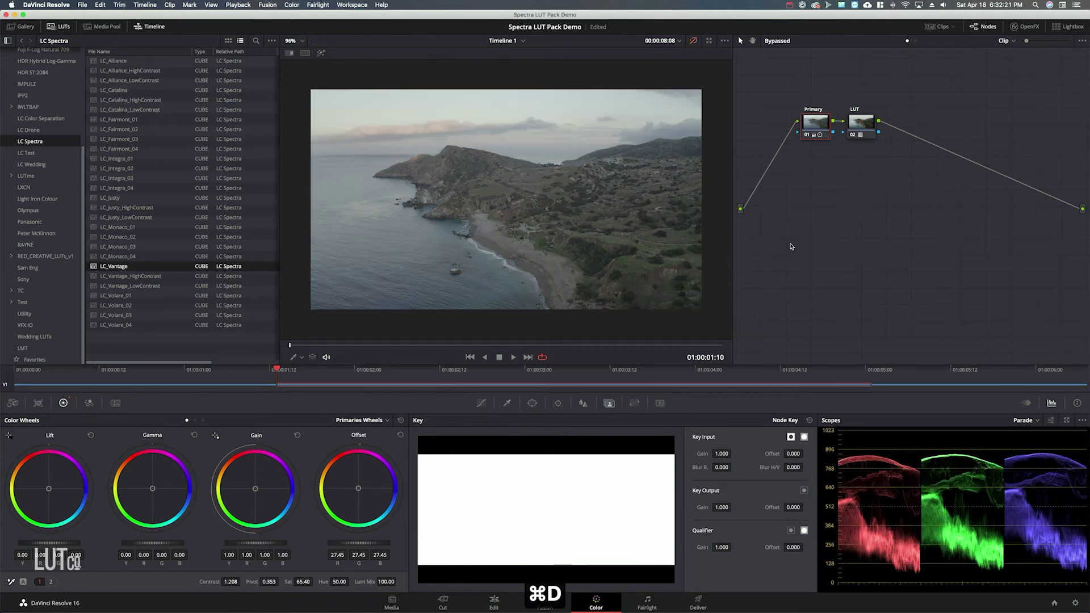
{"action": "key", "text": "super+d"}
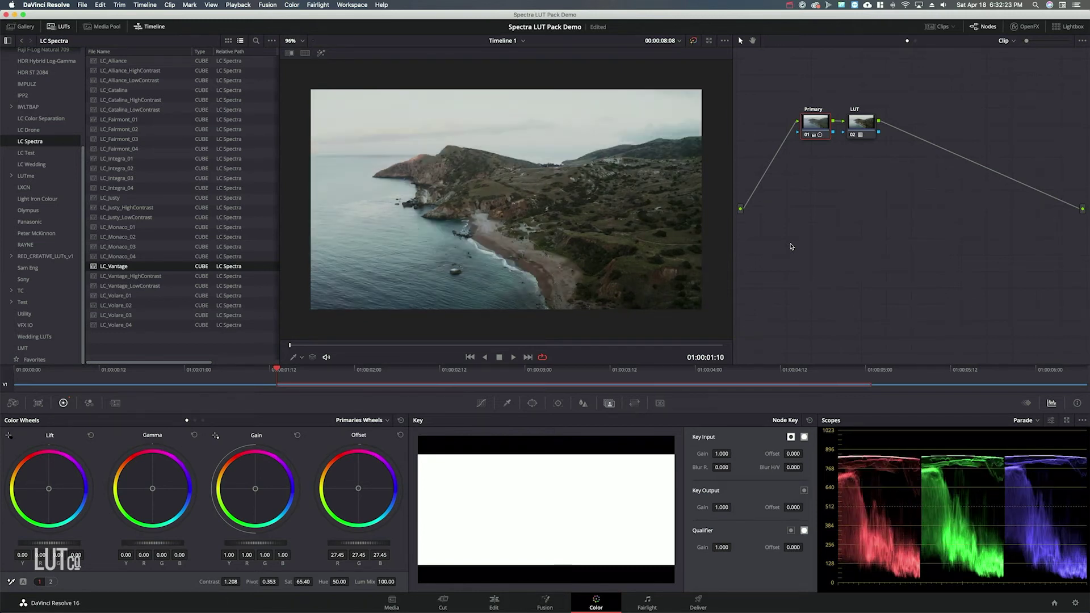
{"action": "left_click", "coordinate": [855, 125]}
{"action": "right_click", "coordinate": [894, 117]}
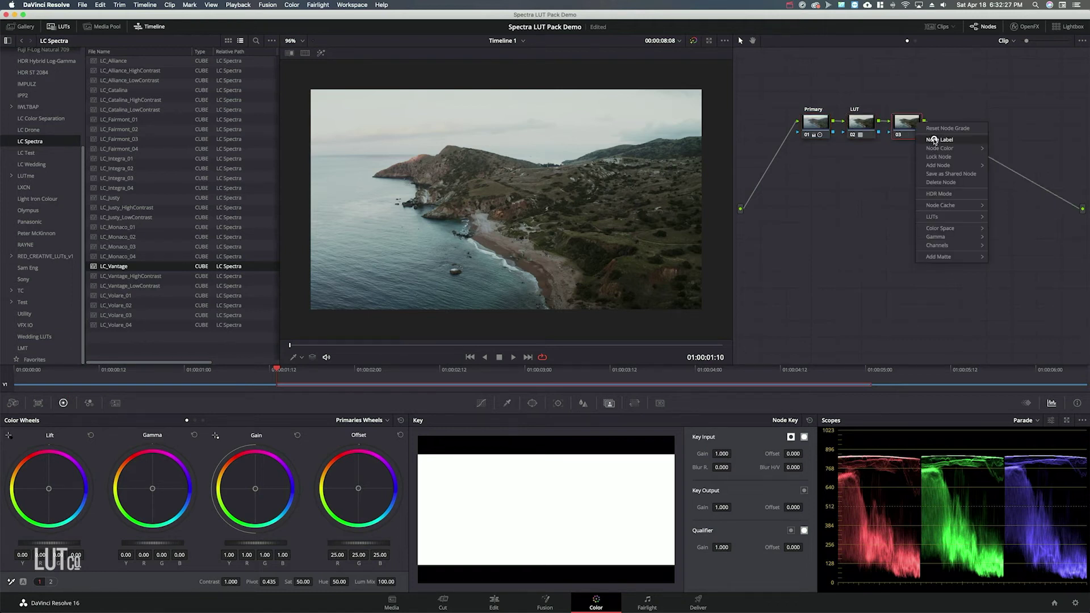
{"action": "left_click", "coordinate": [934, 141]}
{"action": "type", "text": "Secon"}
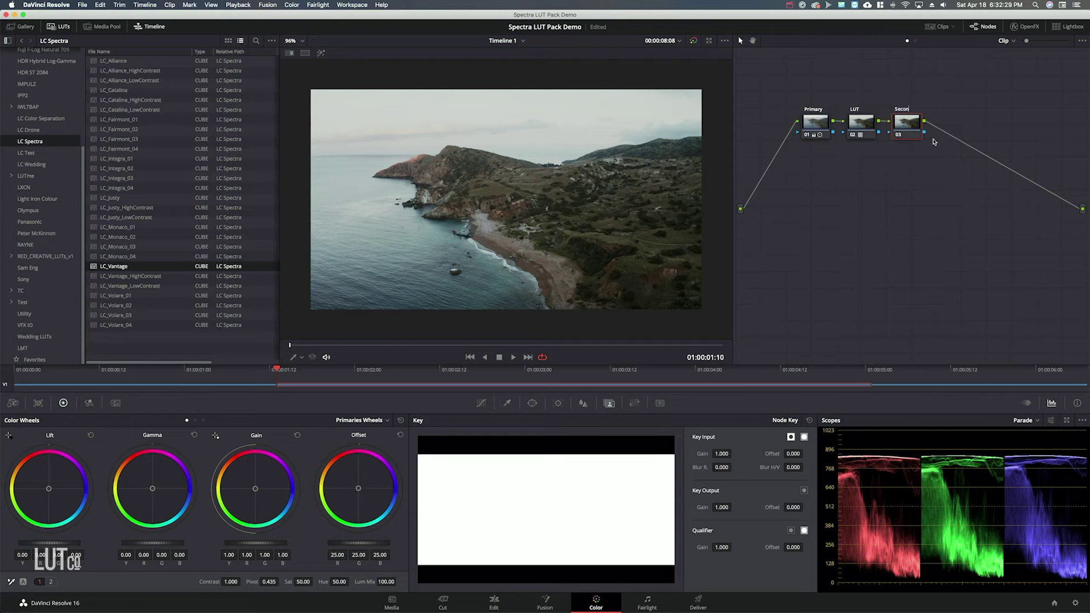
{"action": "type", "text": "dary"}
{"action": "key", "text": "Return"}
Lift the Secondary node's gain slightly and compare it on and off.
{"action": "mouse_move", "coordinate": [259, 545]}
{"action": "left_mouse_down"}
{"action": "mouse_move", "coordinate": [282, 544]}
{"action": "mouse_move", "coordinate": [263, 544]}
{"action": "left_mouse_up"}
{"action": "key", "text": "super+d"}
{"action": "key", "text": "super+d"}
{"action": "key", "text": "super+d"}
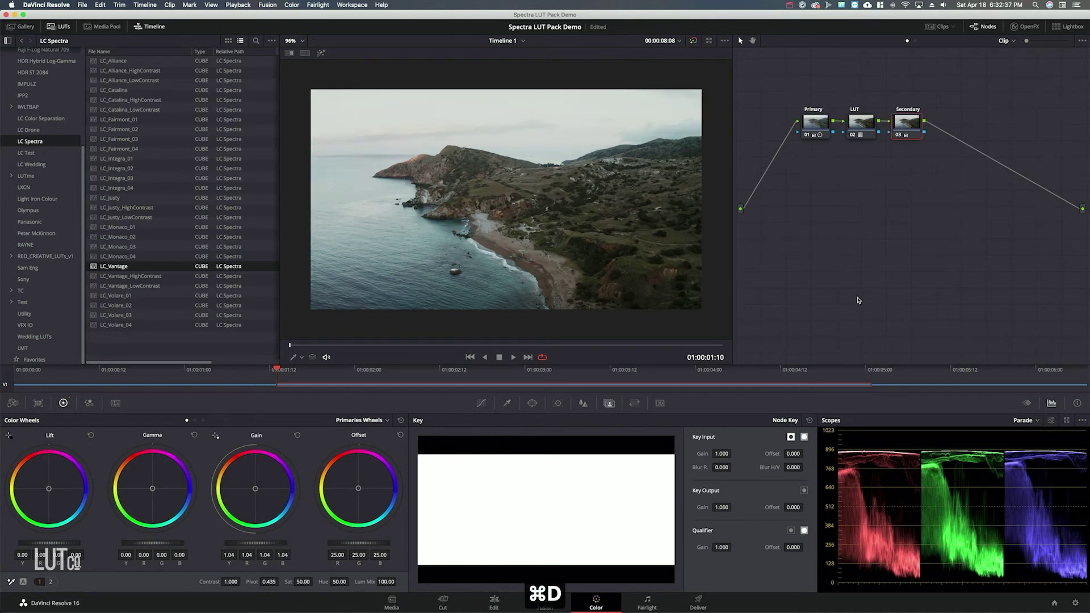
{"action": "key", "text": "super+d"}
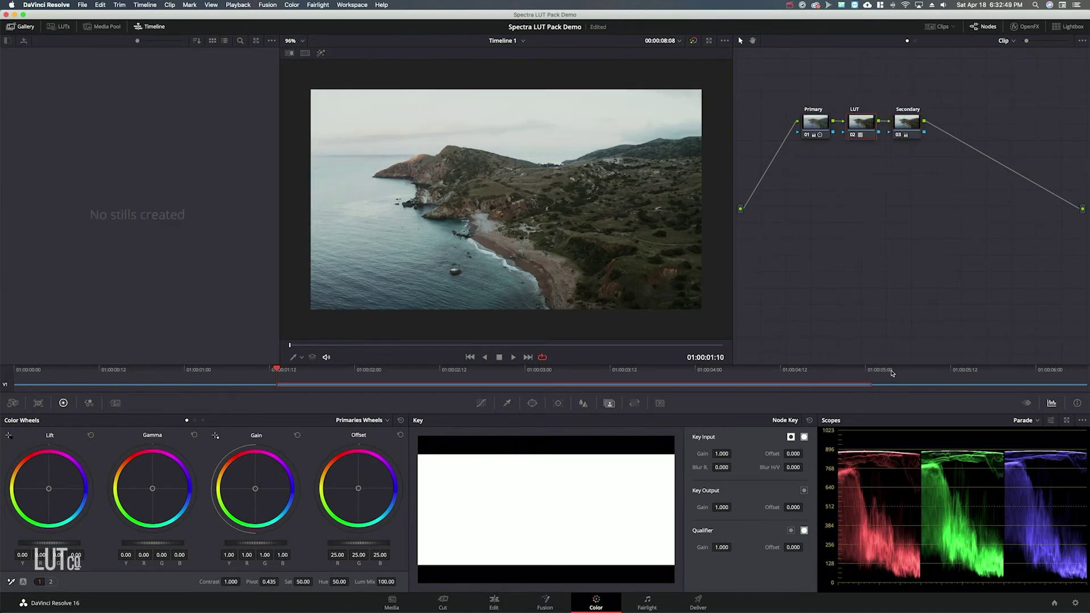
Switch to the beach clip of the woman by the sea and zoom the viewer to inspect it.
{"action": "left_click", "coordinate": [880, 369]}
{"action": "key", "text": "Down"}
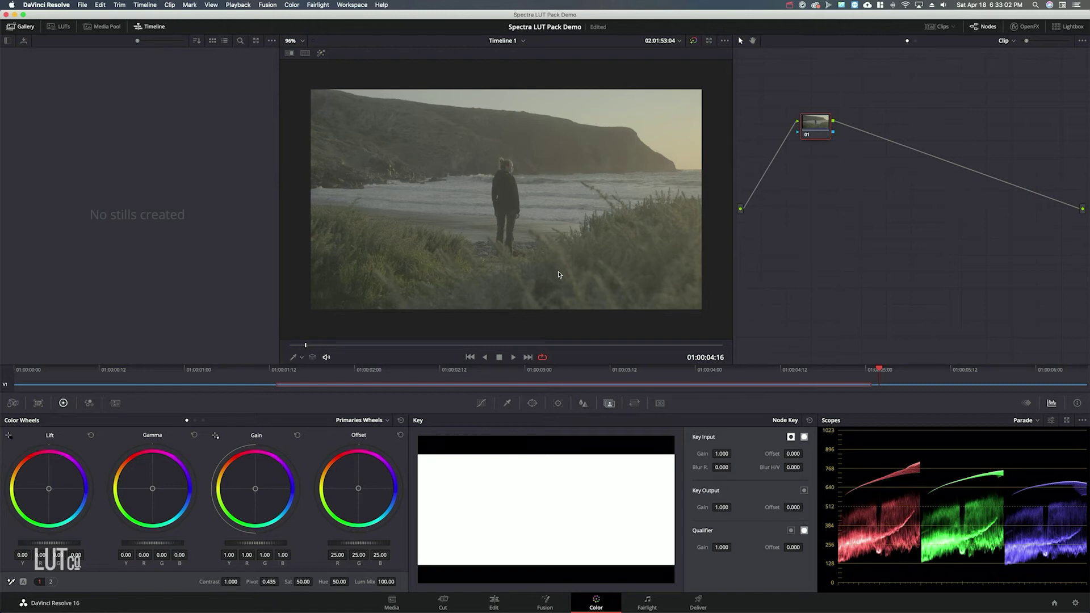
{"action": "scroll", "coordinate": [558, 276], "scroll_direction": "up", "scroll_amount": 2}
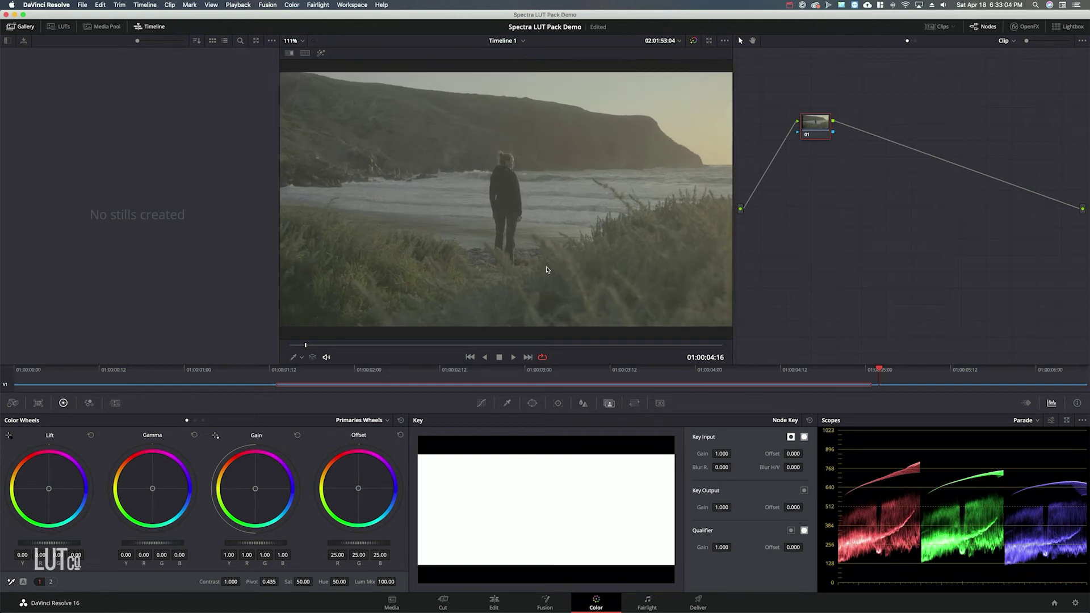
{"action": "scroll", "coordinate": [546, 270], "scroll_direction": "down", "scroll_amount": 3}
{"action": "scroll", "coordinate": [546, 270], "scroll_direction": "up", "scroll_amount": 2}
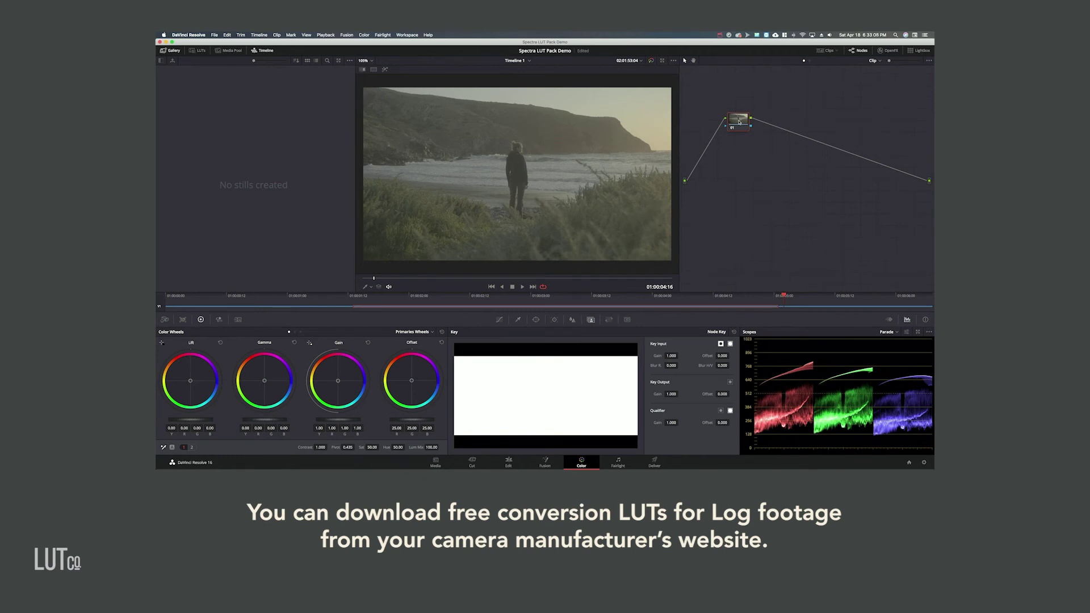
{"action": "scroll", "coordinate": [599, 156], "scroll_direction": "down", "scroll_amount": 1}
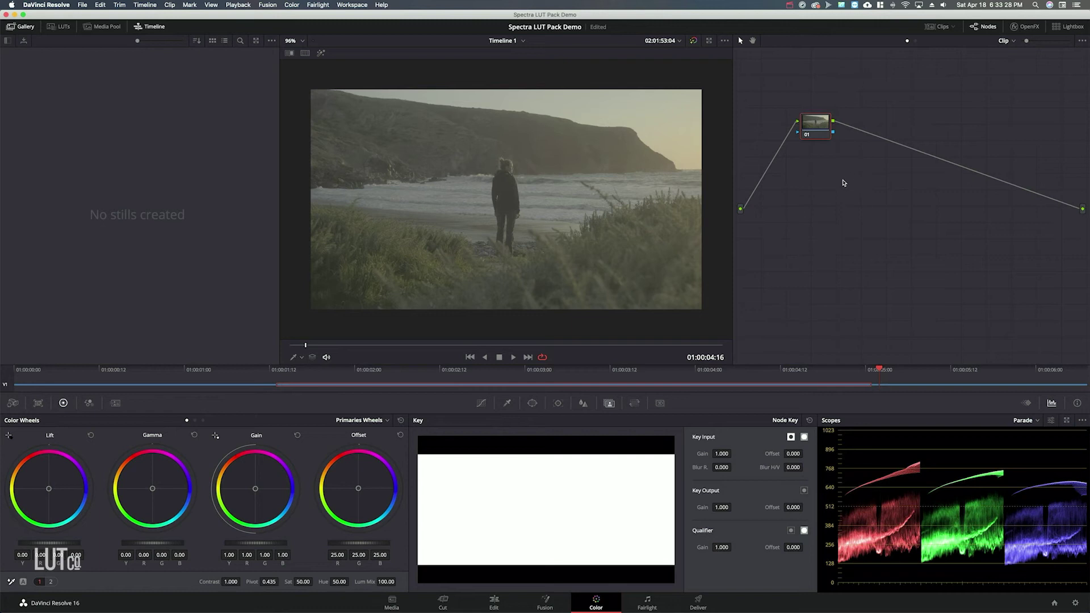
Apply the Utility LUT XT3_FLog_FGamut_to_ETERNA to node 01, compare, and line the node up with its connections.
{"action": "left_click", "coordinate": [61, 27]}
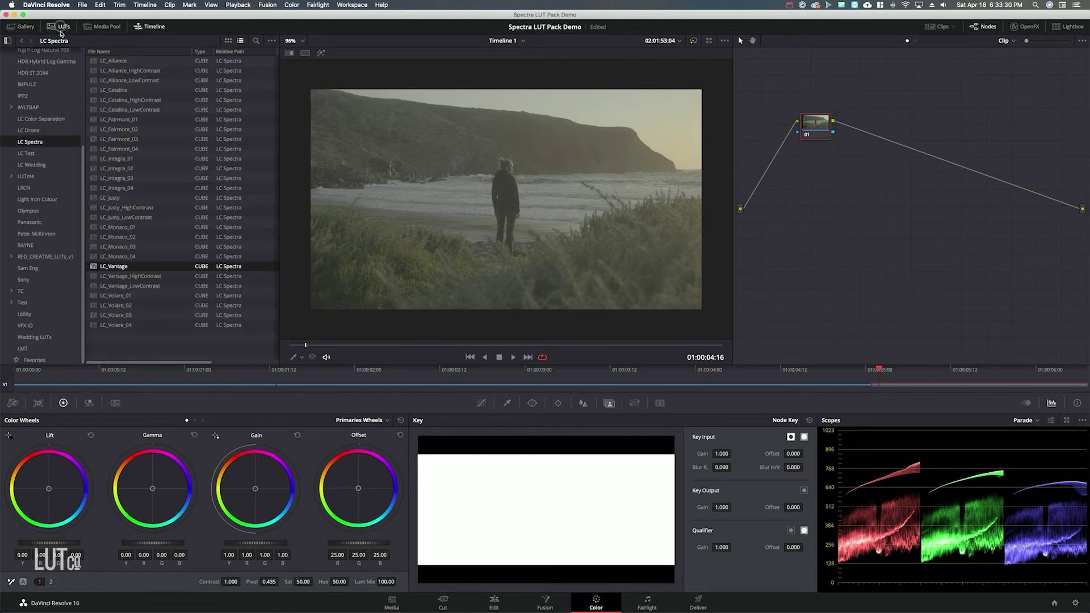
{"action": "left_click", "coordinate": [31, 313]}
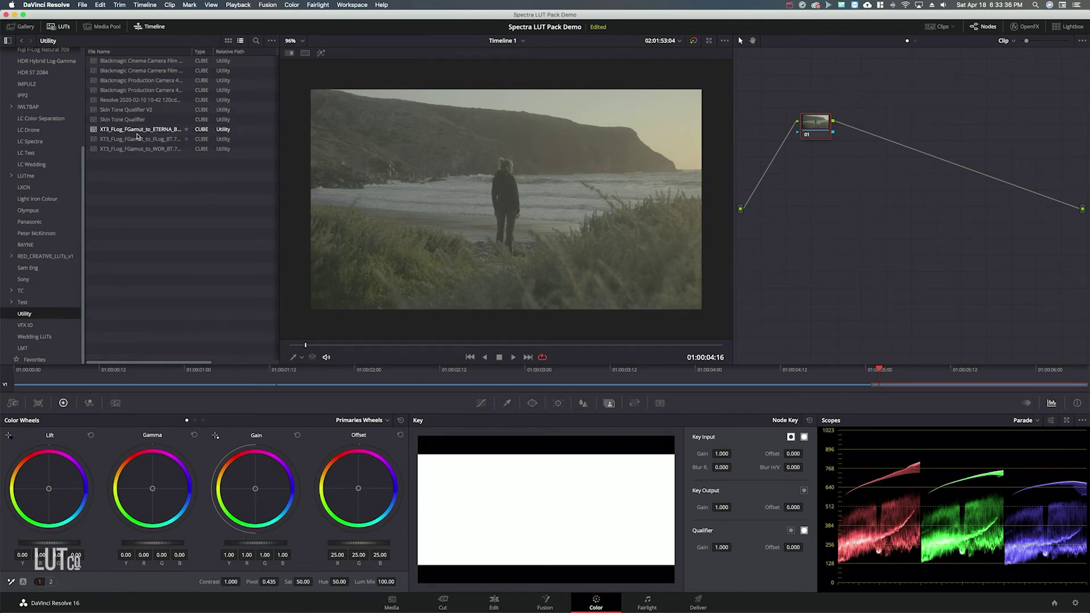
{"action": "left_click", "coordinate": [140, 132]}
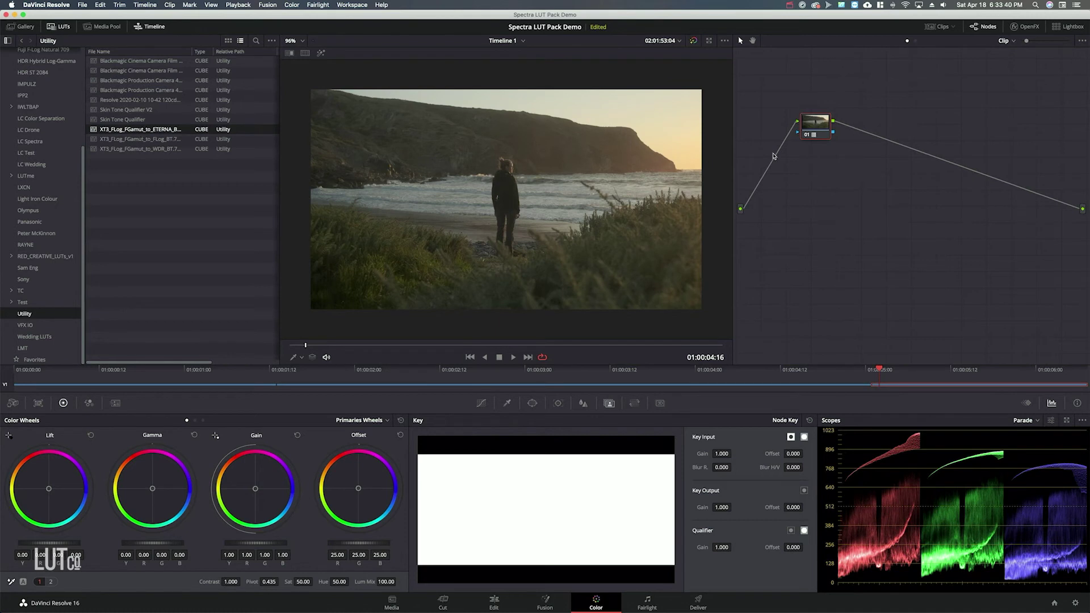
{"action": "left_click_drag", "start_coordinate": [819, 128], "coordinate": [818, 132]}
{"action": "key", "text": "super+d"}
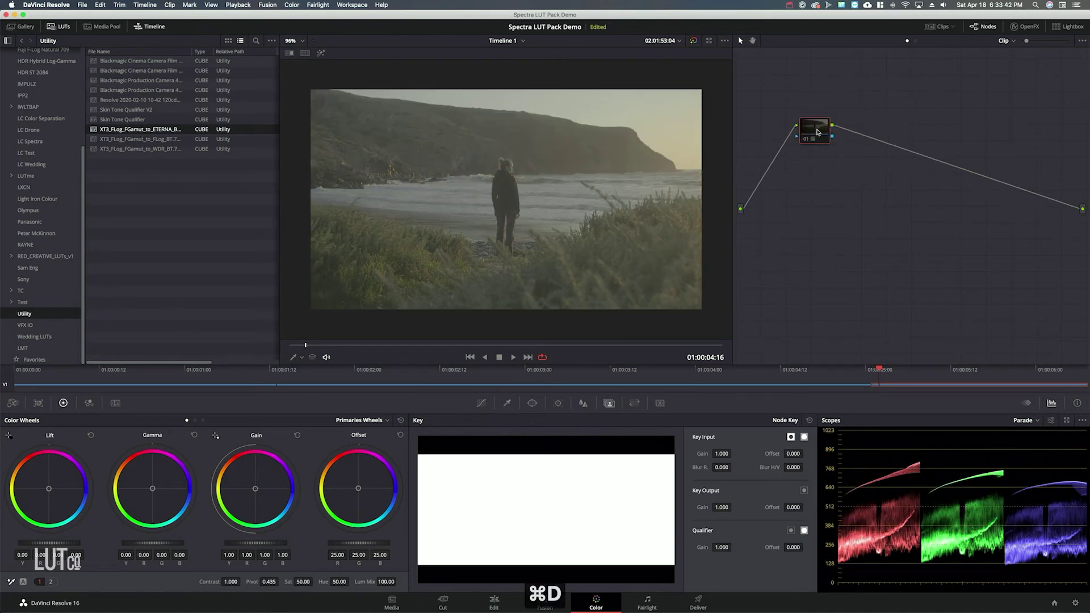
{"action": "key", "text": "super+d"}
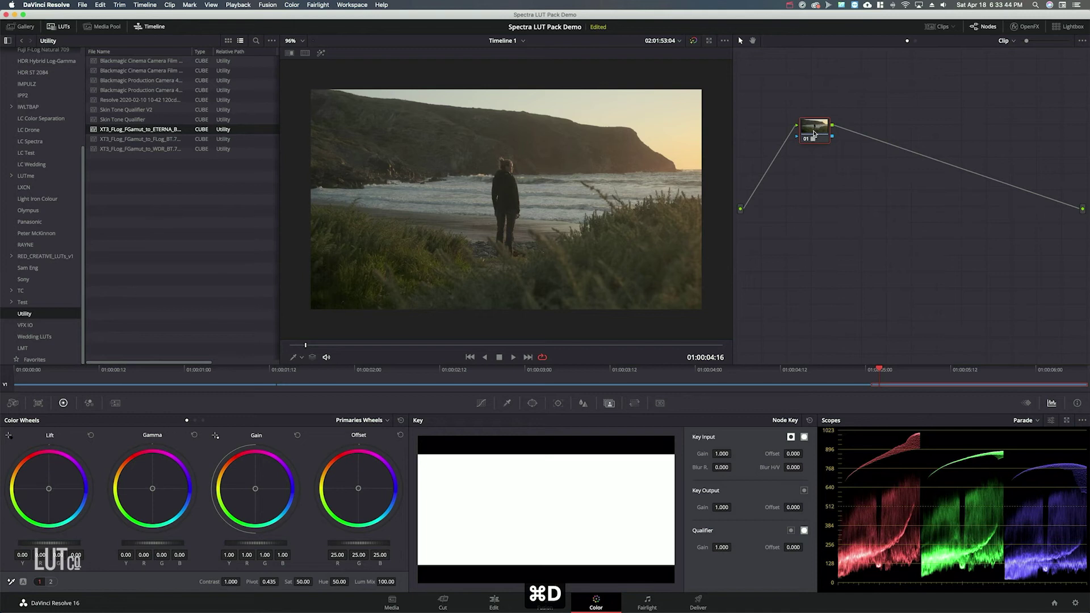
{"action": "left_click_drag", "start_coordinate": [817, 132], "coordinate": [822, 211]}
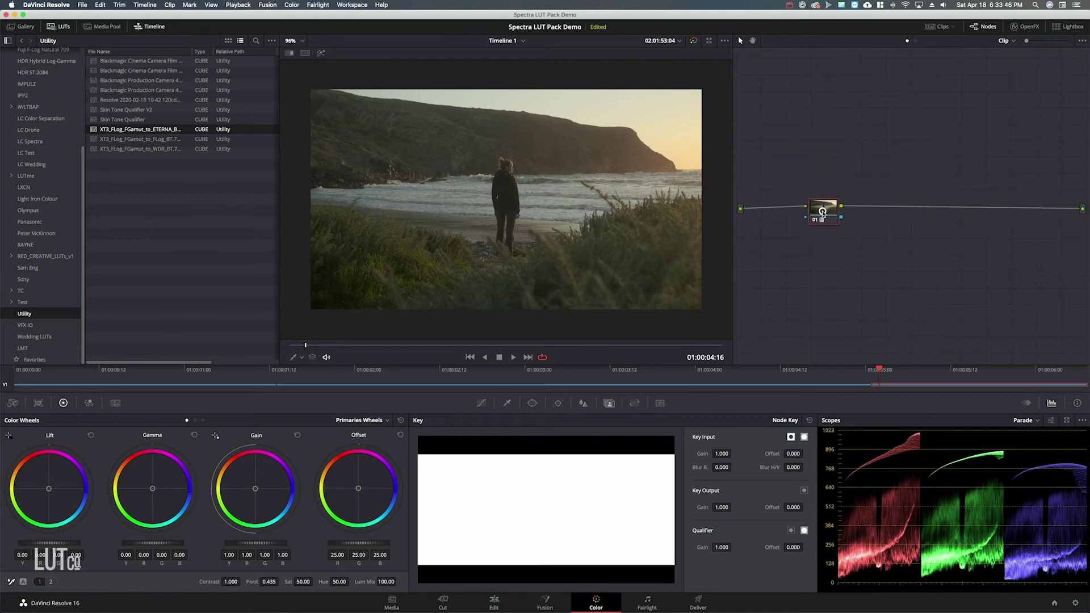
Label the beach clip's node 01 'Conversion'.
{"action": "right_click", "coordinate": [822, 212]}
{"action": "left_click", "coordinate": [862, 230]}
{"action": "type", "text": "Conversion"}
{"action": "key", "text": "Return"}
Add a LUT node after Conversion and a Primary node before it.
{"action": "key", "text": "alt+s"}
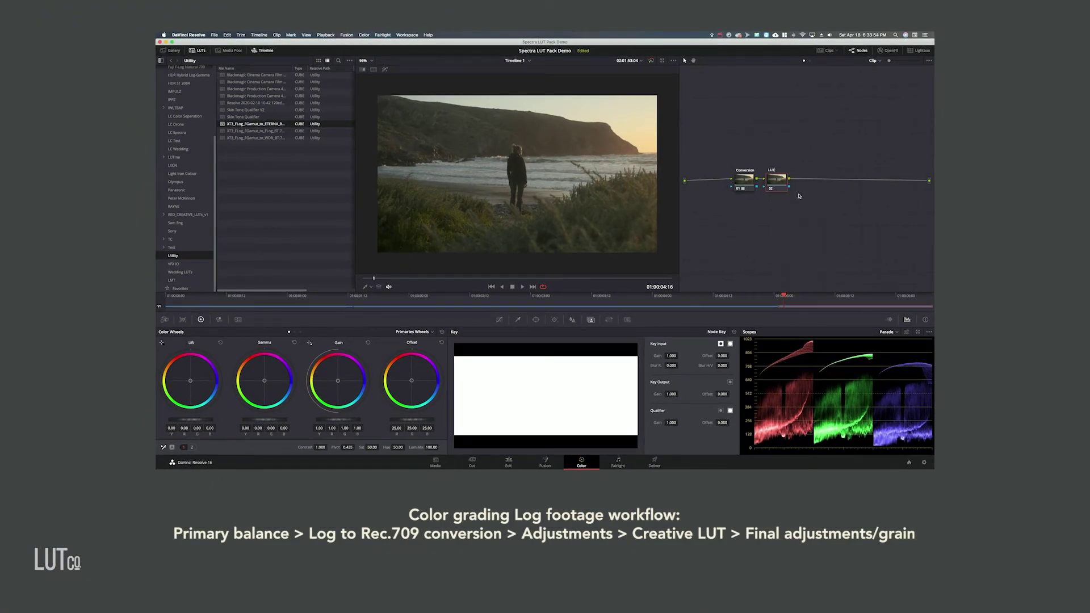
{"action": "left_click", "coordinate": [740, 187]}
{"action": "key", "text": "shift+s"}
{"action": "type", "text": "ry"}
Add a serial node after the LUT node and label it 'Secondary'.
{"action": "left_click", "coordinate": [777, 180]}
{"action": "key", "text": "alt+s"}
{"action": "right_click", "coordinate": [813, 182]}
{"action": "left_click", "coordinate": [822, 193]}
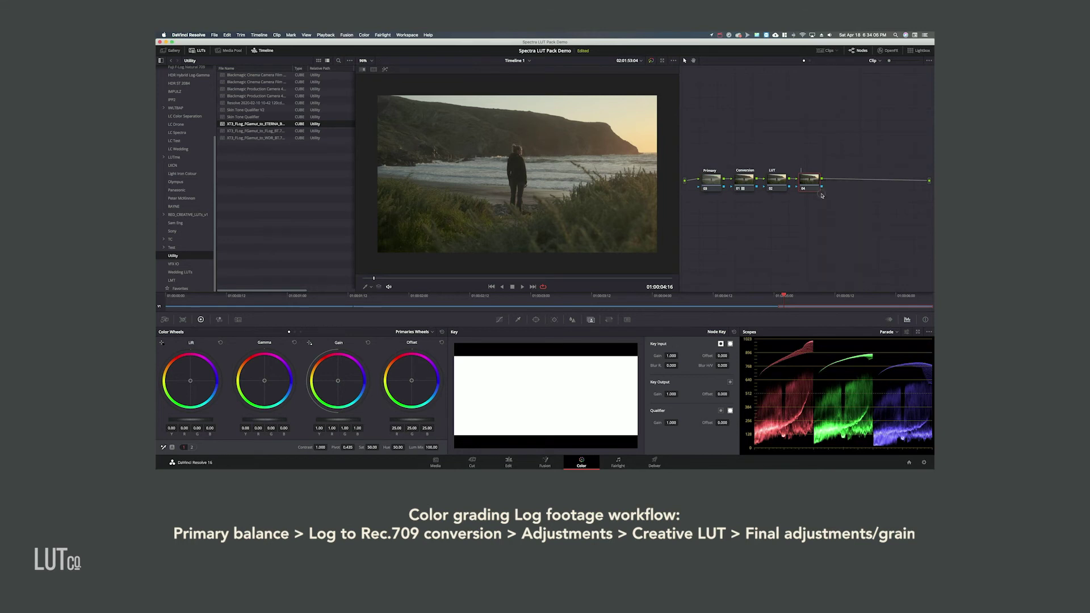
{"action": "type", "text": "Secondary"}
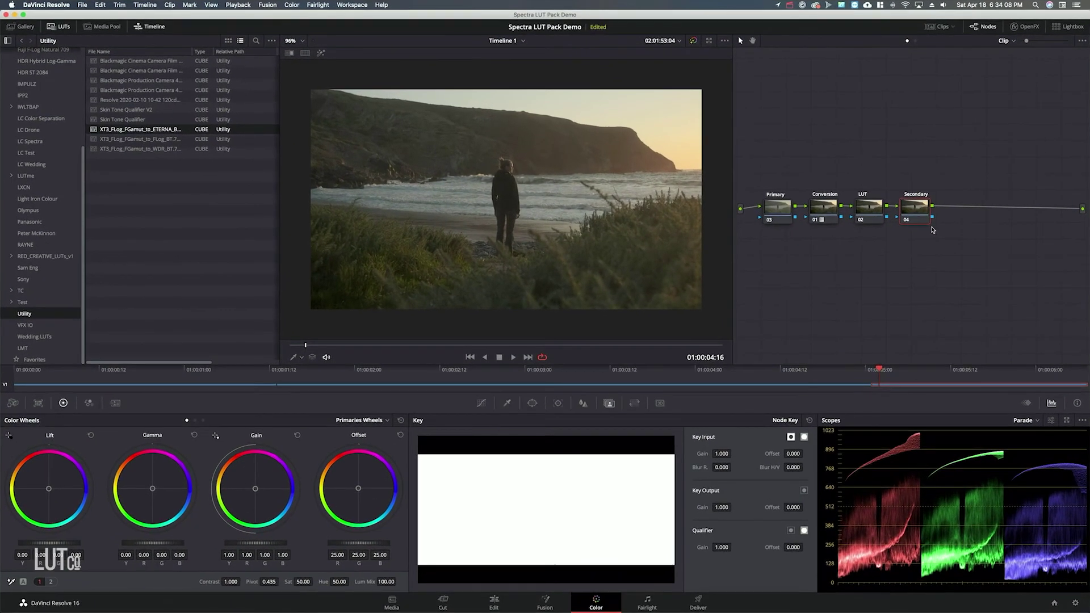
Raise the LUT node above the chain, apply LC_Monaco_02 from LC Spectra, and compare it off.
{"action": "left_click", "coordinate": [863, 211]}
{"action": "left_click_drag", "start_coordinate": [872, 209], "coordinate": [874, 193]}
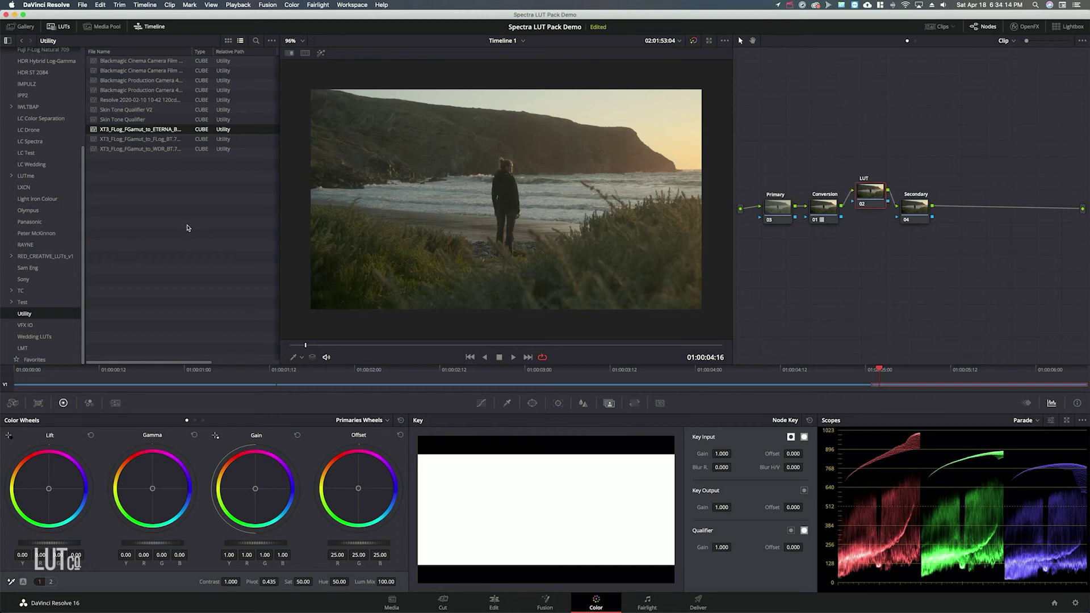
{"action": "left_click", "coordinate": [41, 141]}
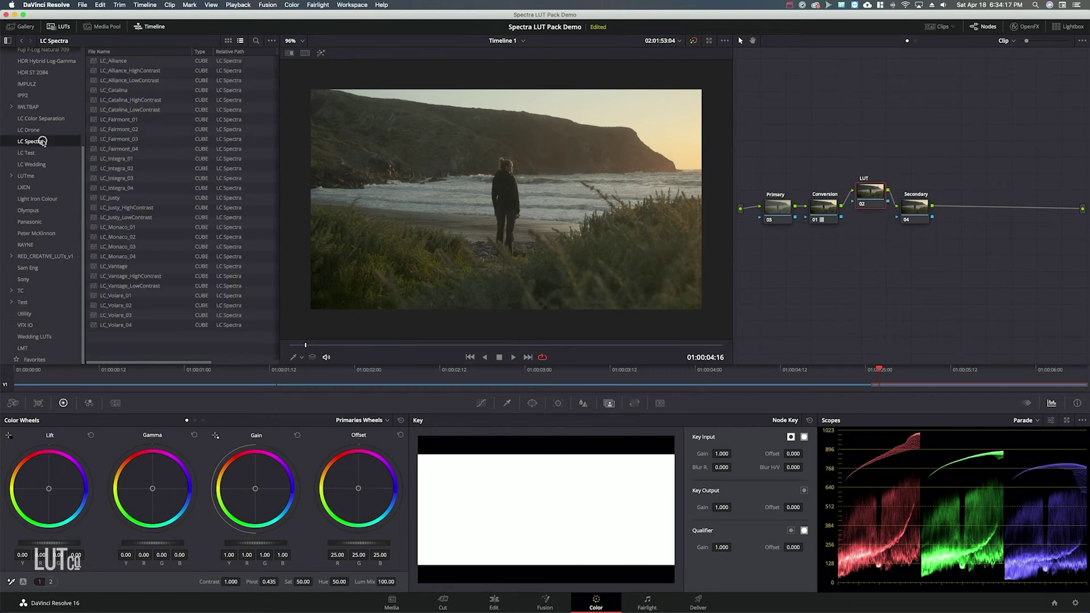
{"action": "double_click", "coordinate": [131, 238]}
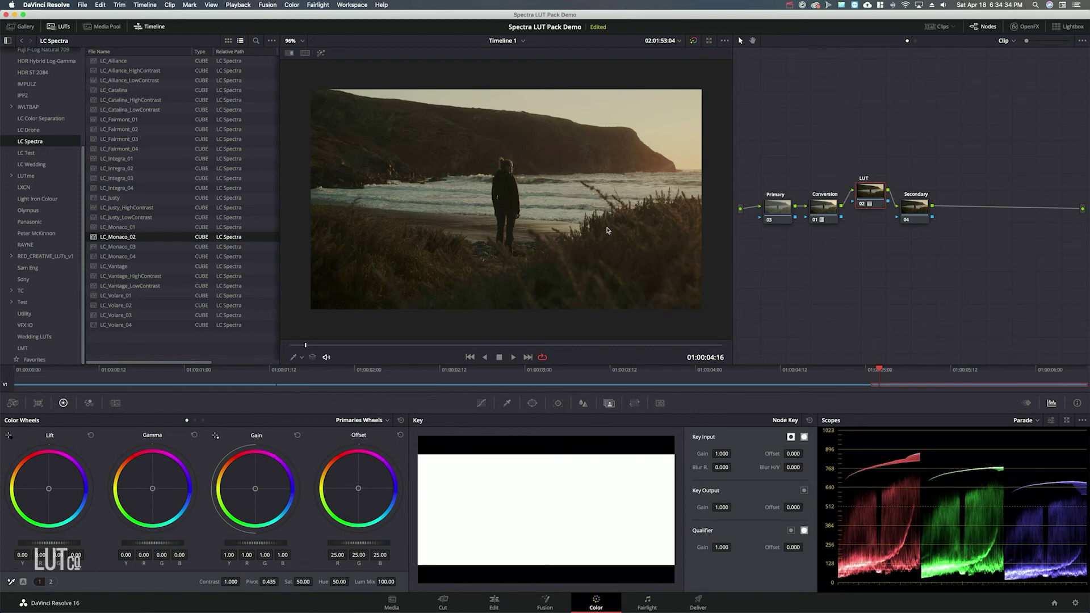
{"action": "key", "text": "super+d"}
{"action": "key", "text": "super+d"}
Brighten the Primary node's Offset with a slight shift toward blue, then compare it bypassed.
{"action": "left_click", "coordinate": [778, 219]}
{"action": "left_click_drag", "start_coordinate": [361, 545], "coordinate": [434, 546]}
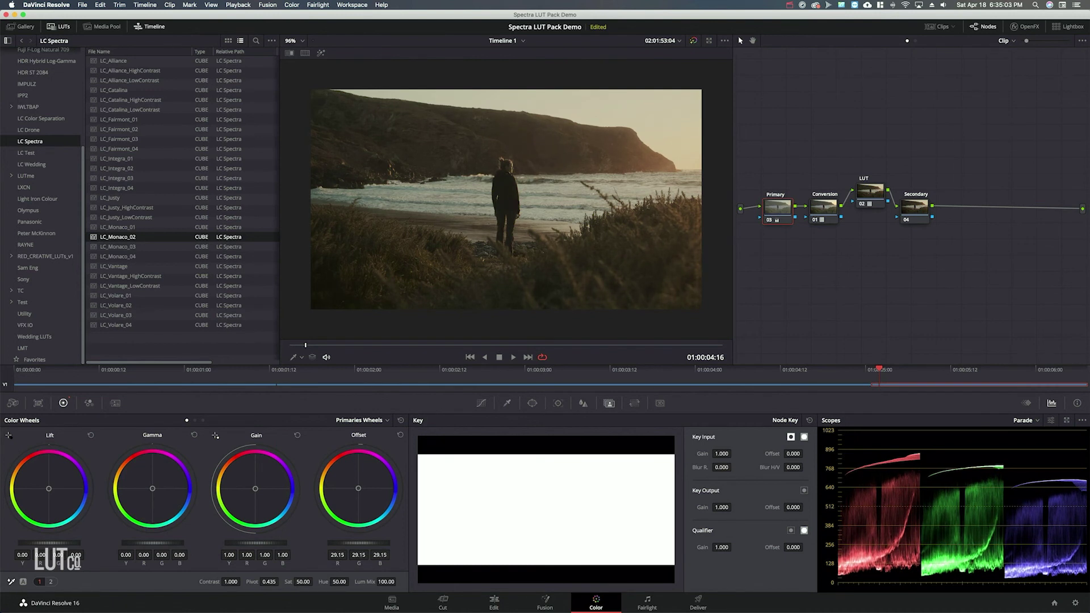
{"action": "left_click_drag", "start_coordinate": [349, 546], "coordinate": [350, 546]}
{"action": "left_click_drag", "start_coordinate": [359, 491], "coordinate": [370, 496]}
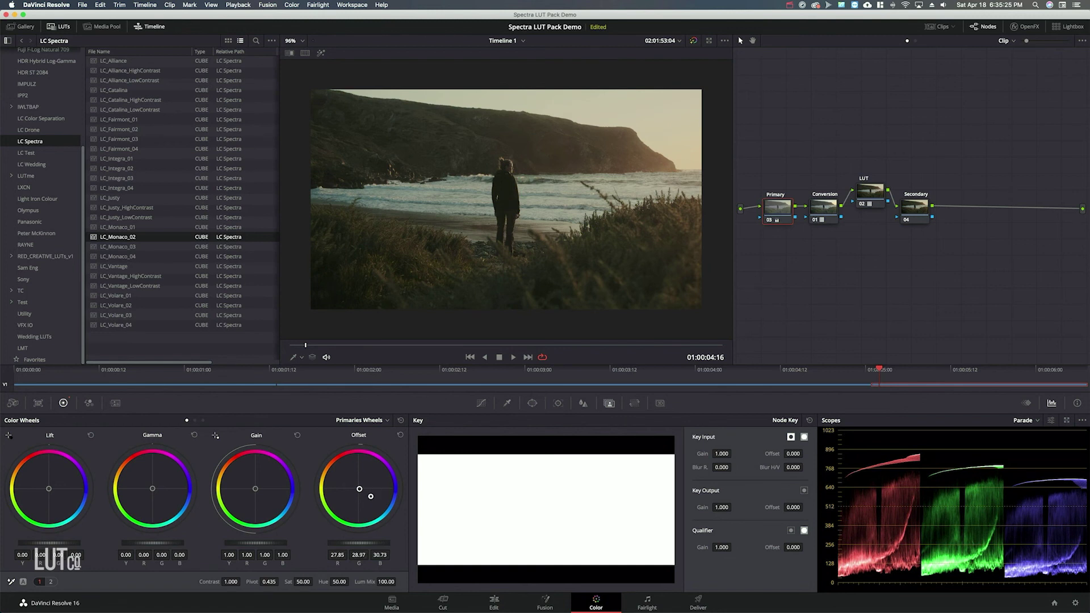
{"action": "left_click_drag", "start_coordinate": [371, 496], "coordinate": [371, 496]}
{"action": "key", "text": "super+d"}
{"action": "key", "text": "super+d"}
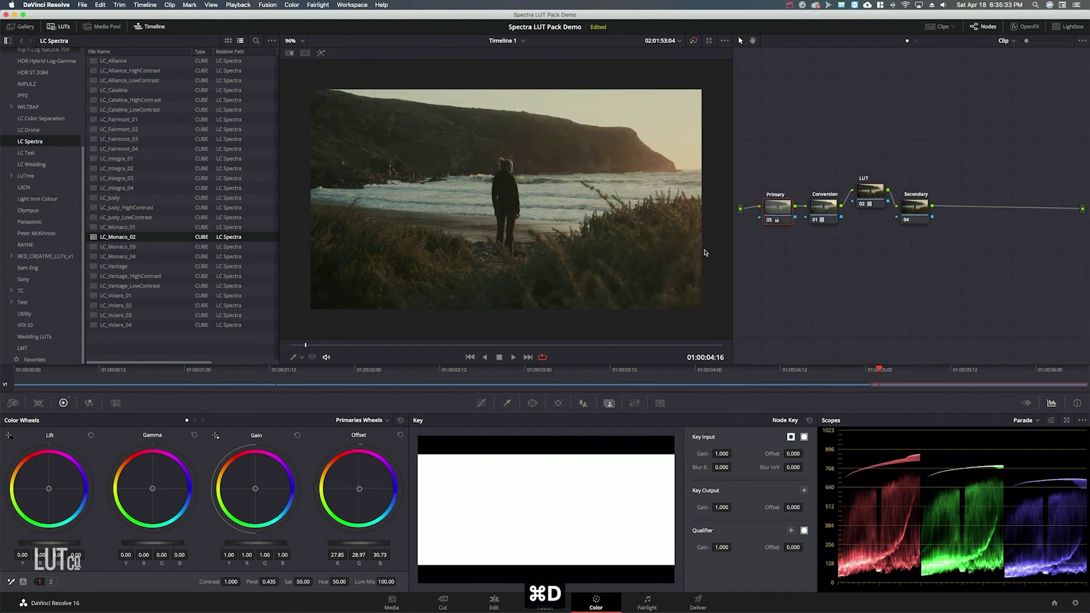
Set the Primary node's Saturation to 60, then to 70.
{"action": "left_click", "coordinate": [302, 582]}
{"action": "type", "text": "60"}
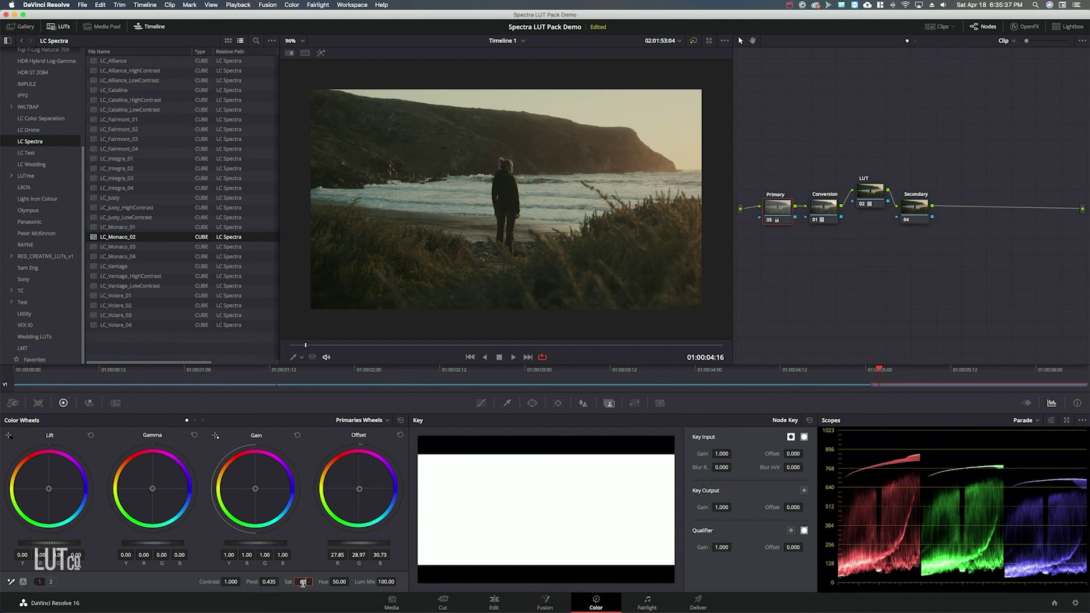
{"action": "key", "text": "Return"}
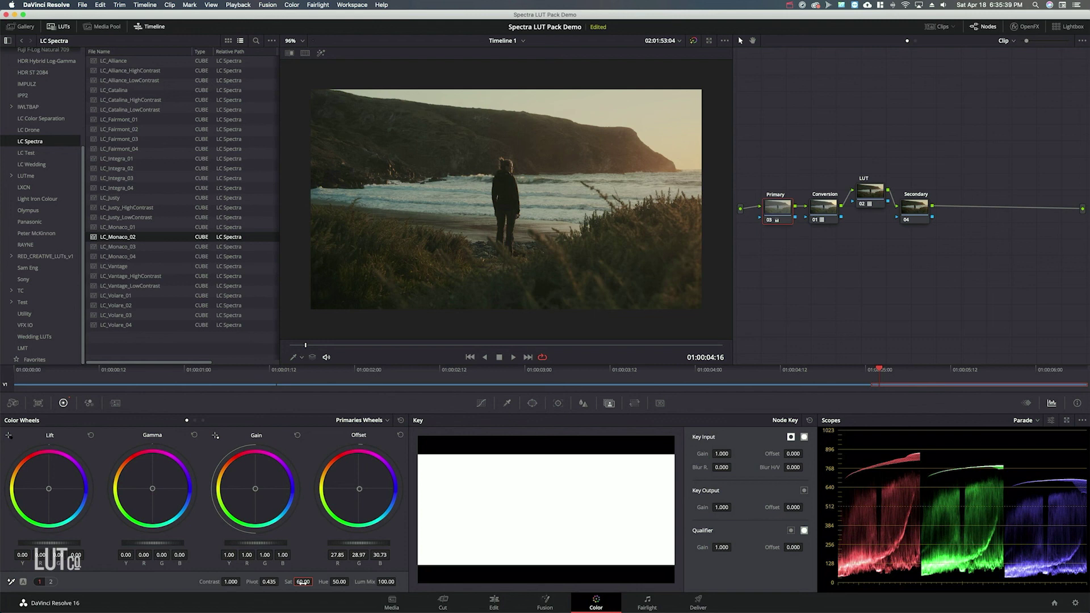
{"action": "left_click", "coordinate": [302, 582]}
{"action": "type", "text": "70"}
{"action": "key", "text": "Return"}
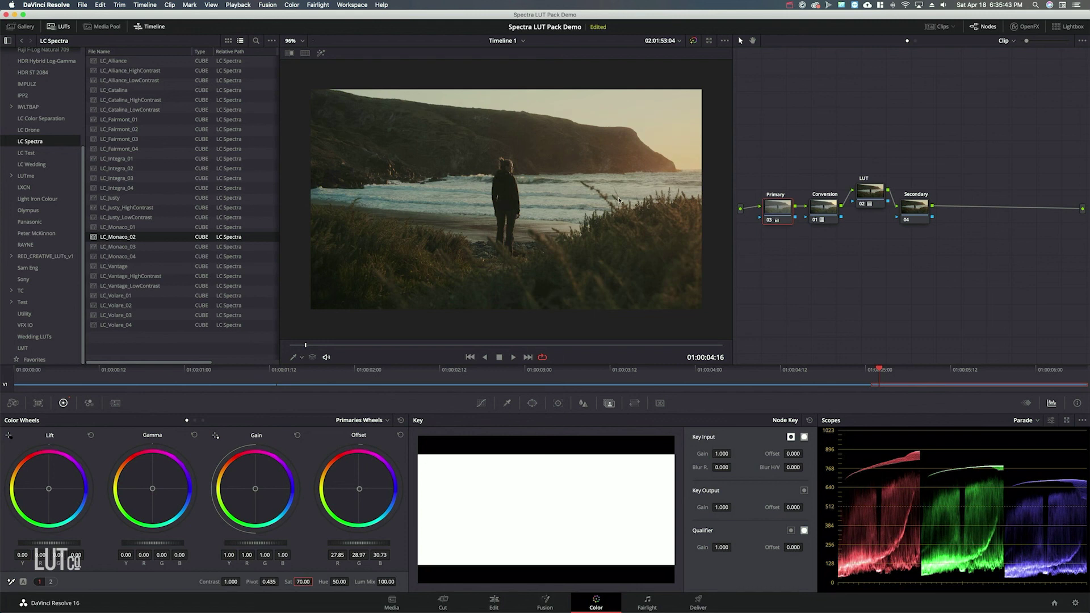
Lower the beach clip Secondary node's Lift master to -0.01.
{"action": "left_click", "coordinate": [915, 212]}
{"action": "left_click_drag", "start_coordinate": [58, 544], "coordinate": [38, 545]}
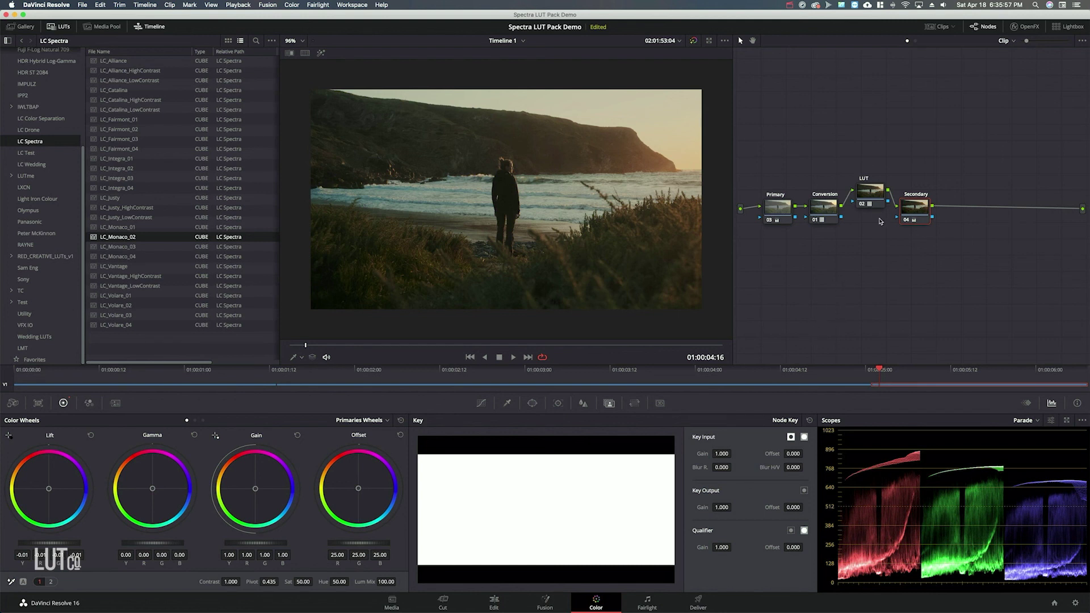
Clean up the node graph into an even row and toggle the whole grade bypass twice.
{"action": "right_click", "coordinate": [856, 273]}
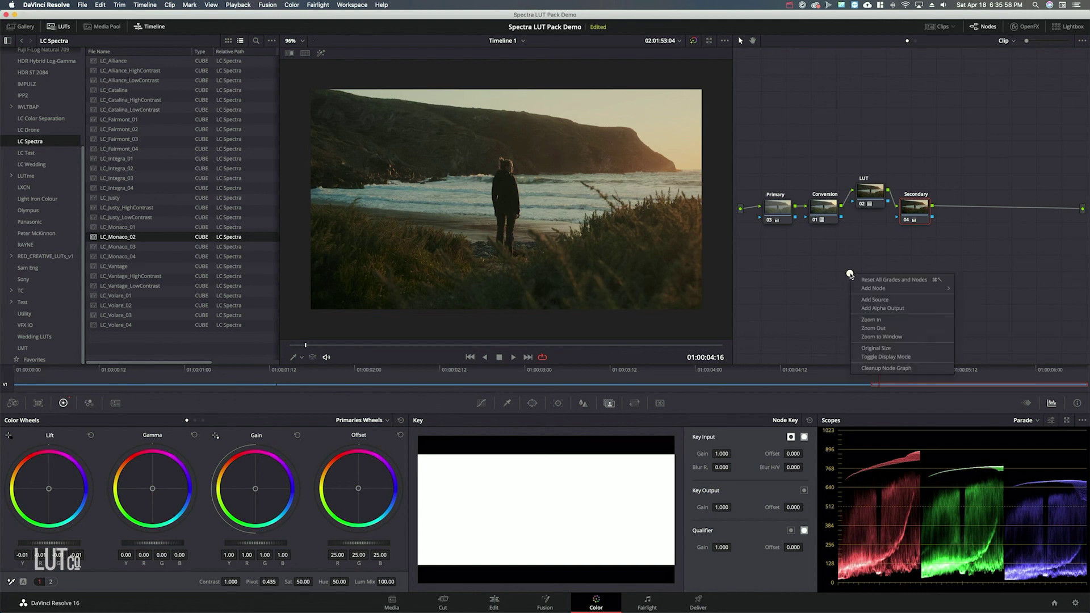
{"action": "left_click", "coordinate": [890, 372]}
{"action": "key", "text": "shift+d"}
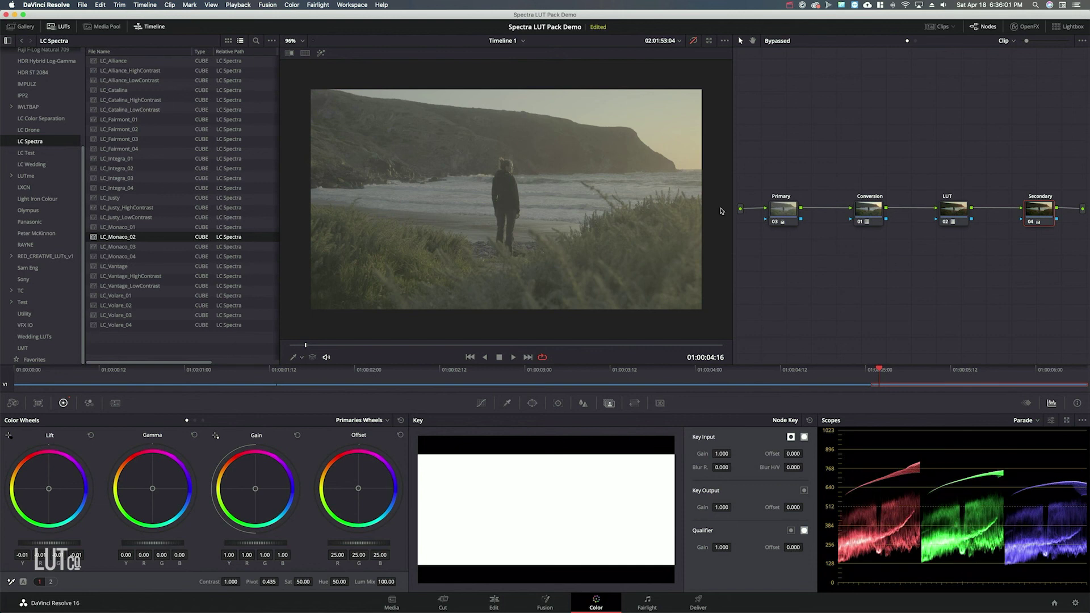
{"action": "key", "text": "shift+d"}
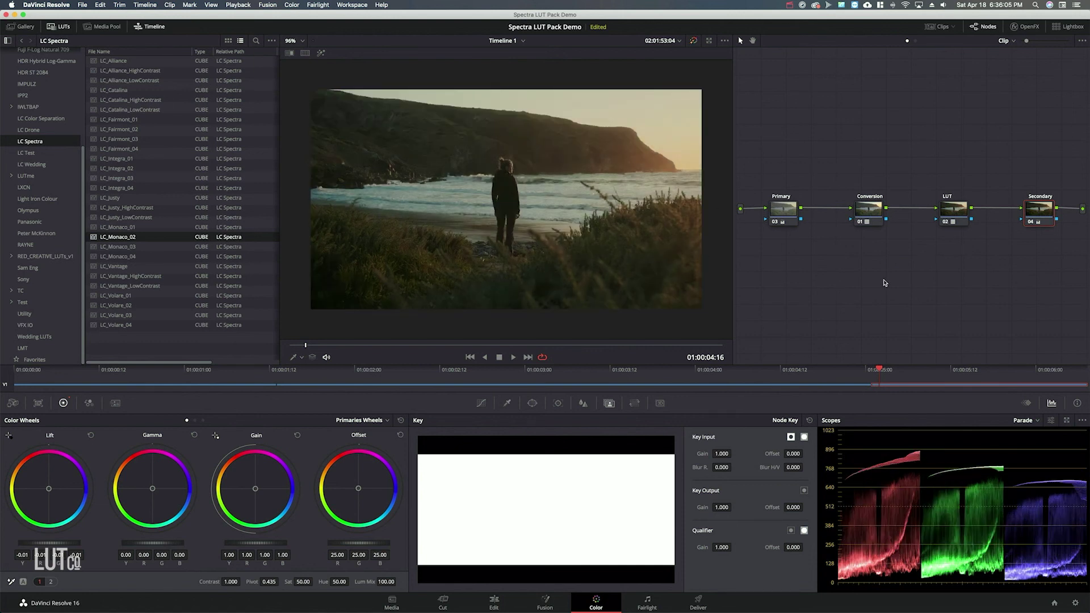
{"action": "key", "text": "shift+d"}
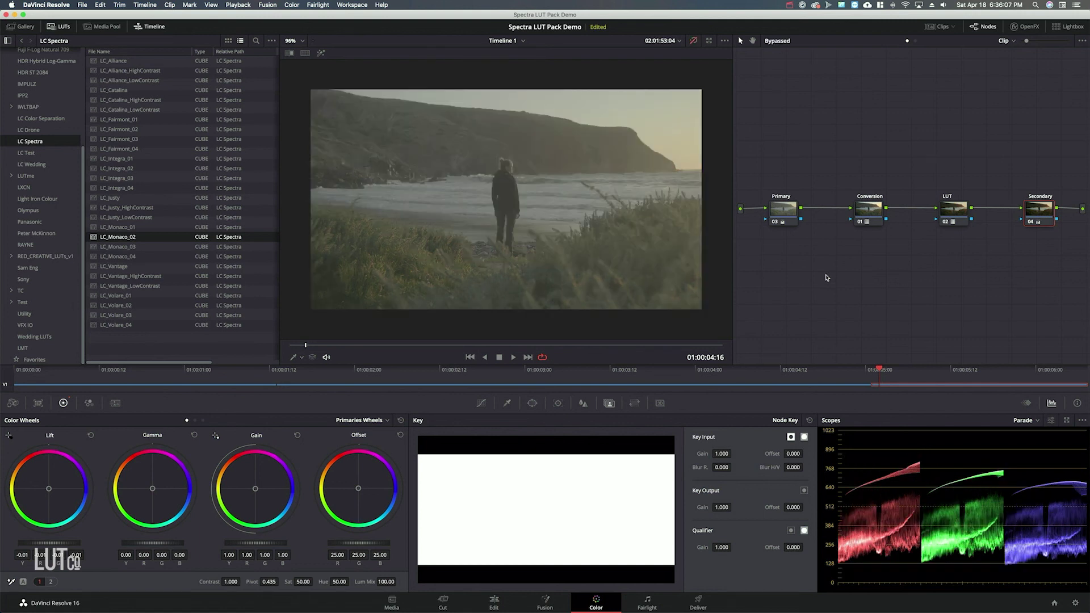
{"action": "key", "text": "shift+d"}
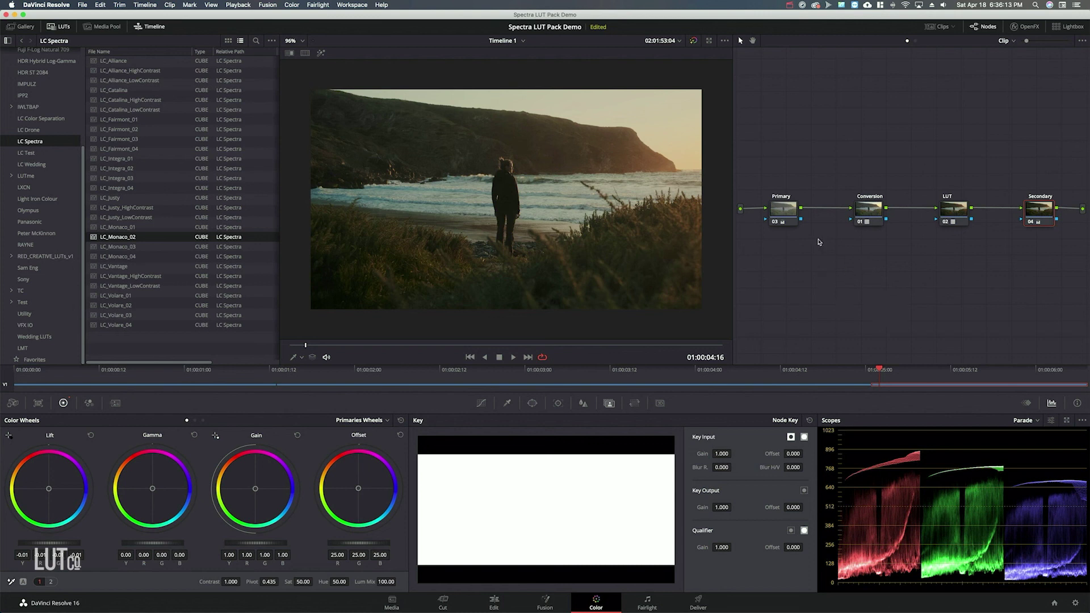
Toggle the Conversion, LUT and Secondary nodes individually to compare, then save the project.
{"action": "left_click", "coordinate": [789, 216]}
{"action": "left_click", "coordinate": [875, 220]}
{"action": "key", "text": "super+d"}
{"action": "key", "text": "super+d"}
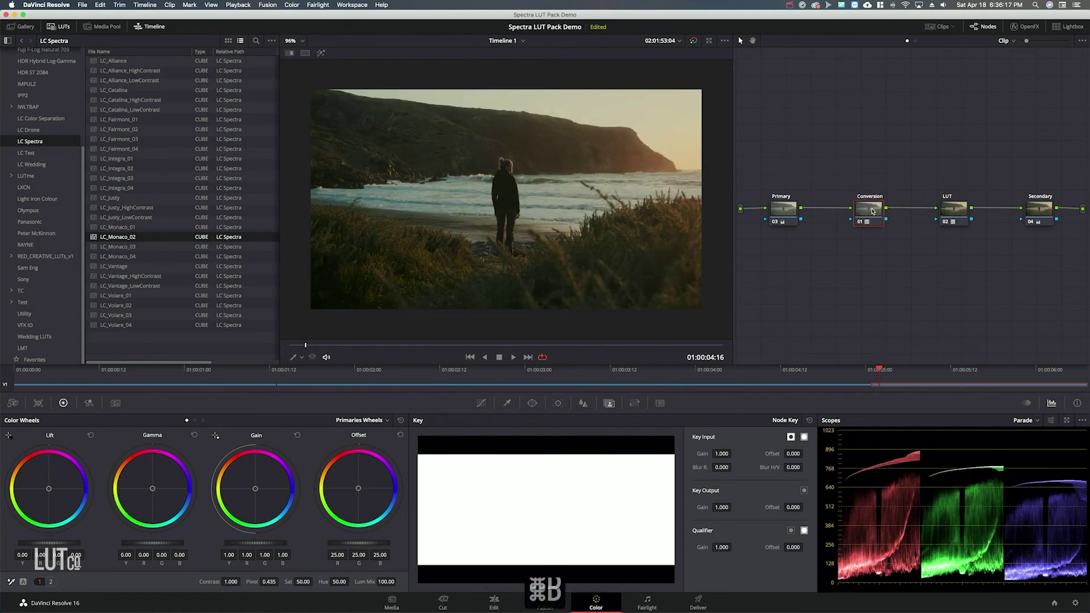
{"action": "left_click", "coordinate": [954, 210]}
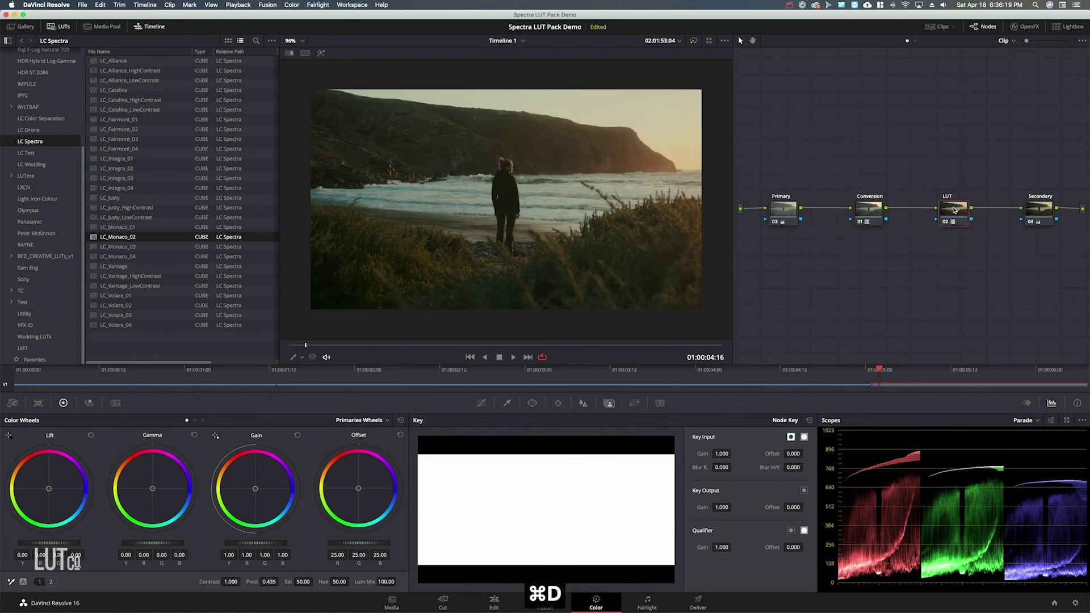
{"action": "key", "text": "super+d"}
{"action": "key", "text": "super+d"}
{"action": "key", "text": "super+d"}
{"action": "key", "text": "super+d"}
{"action": "left_click", "coordinate": [1032, 209]}
{"action": "key", "text": "super+d"}
{"action": "key", "text": "super+d"}
{"action": "key", "text": "super+s"}
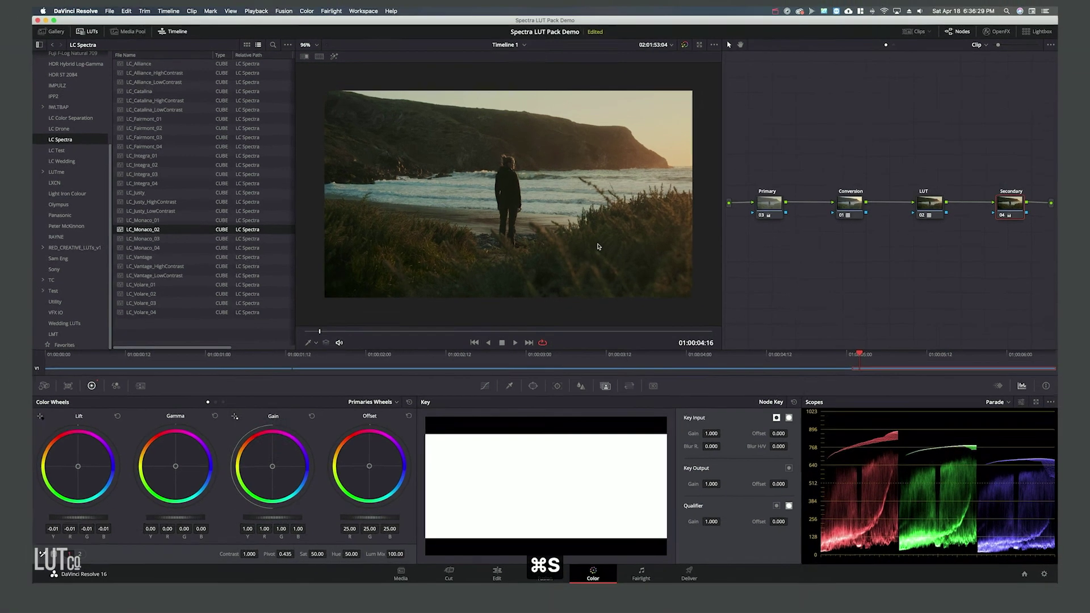